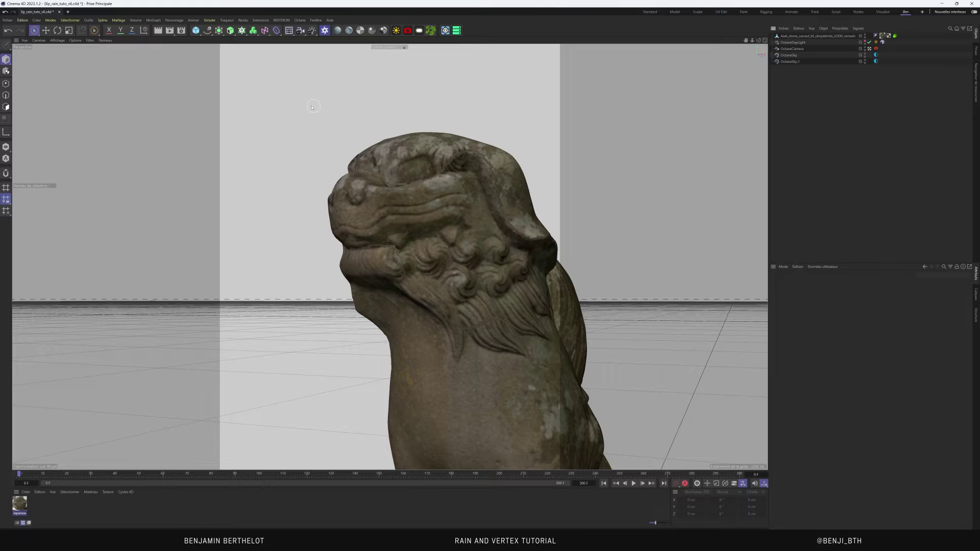
Add an X-Particles system and rotate its emitter -90° in Top view to face downward
{"action": "left_click", "coordinate": [445, 31]}
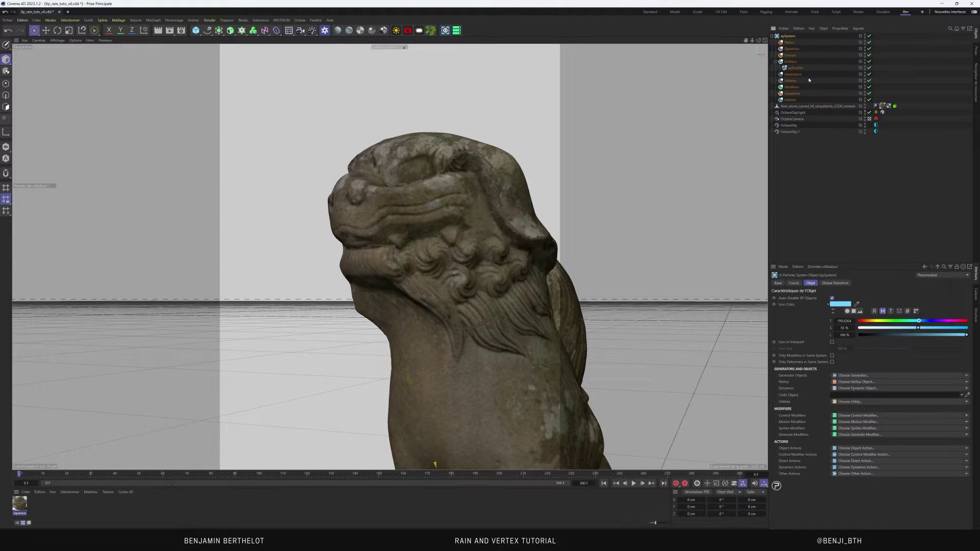
{"action": "left_click", "coordinate": [795, 68]}
{"action": "left_click", "coordinate": [34, 33]}
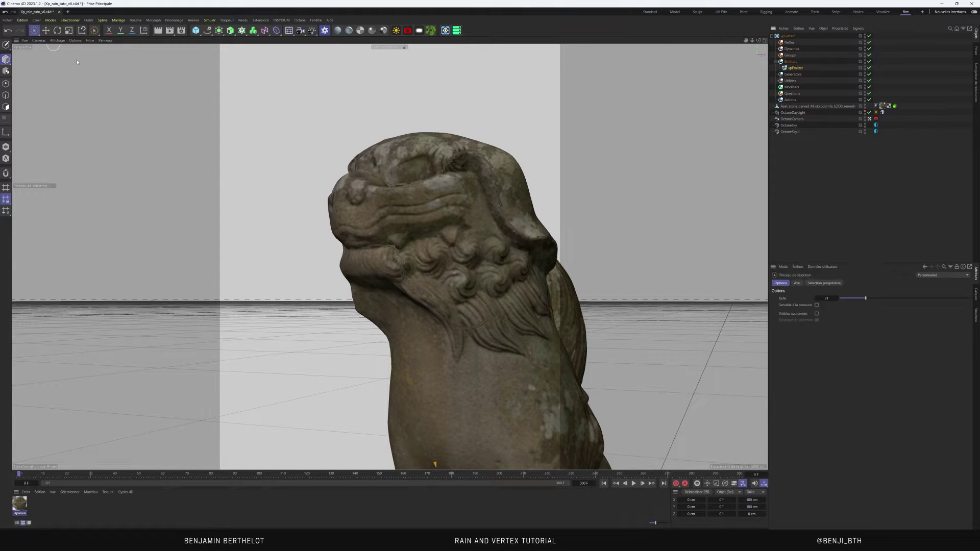
{"action": "left_click", "coordinate": [796, 68]}
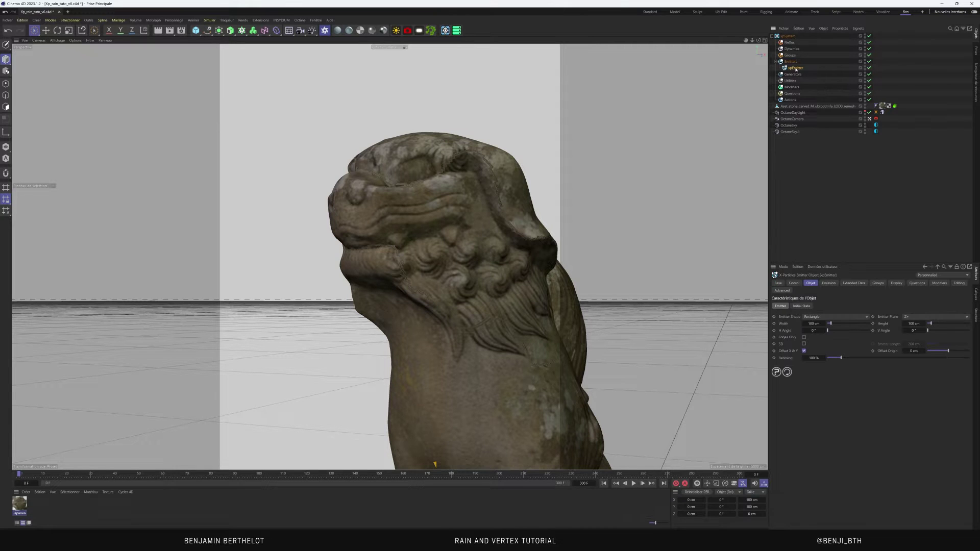
{"action": "key", "text": "F2"}
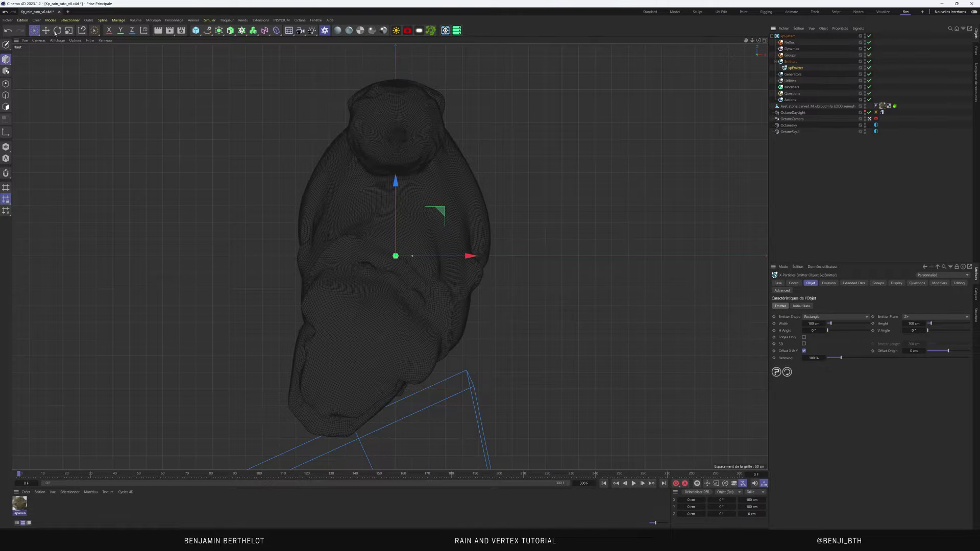
{"action": "left_click", "coordinate": [56, 31]}
{"action": "left_click_drag", "start_coordinate": [396, 220], "coordinate": [398, 173]}
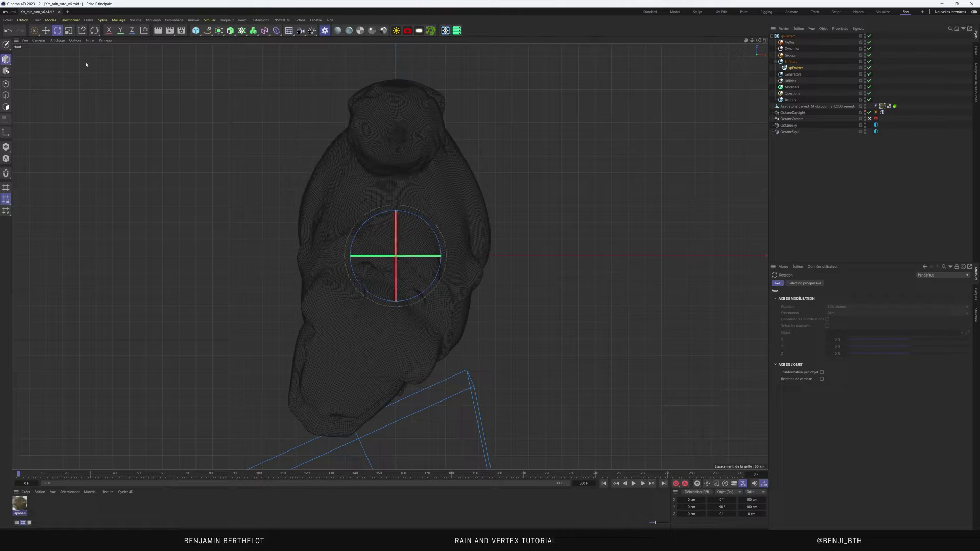
Enlarge the emitter rectangle over the statue and raise it high above in Right view
{"action": "left_click", "coordinate": [39, 32]}
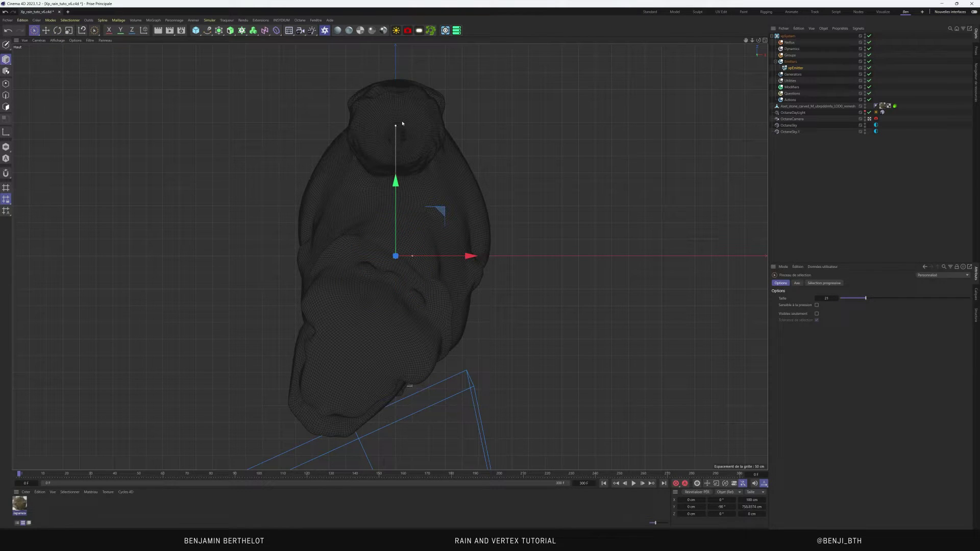
{"action": "left_click_drag", "start_coordinate": [402, 123], "coordinate": [402, 71]}
{"action": "left_click_drag", "start_coordinate": [418, 256], "coordinate": [516, 254]}
{"action": "key", "text": "F3"}
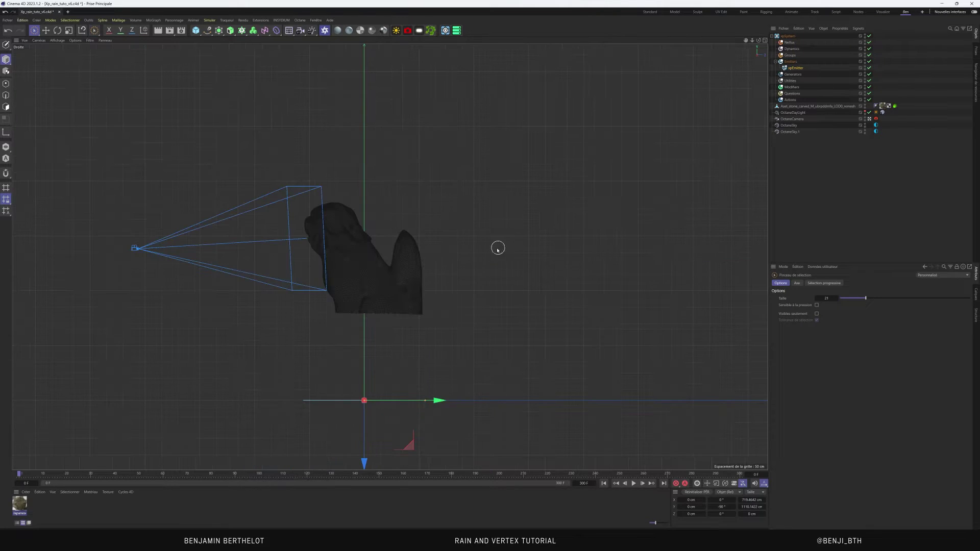
{"action": "left_click_drag", "start_coordinate": [364, 462], "coordinate": [394, 138]}
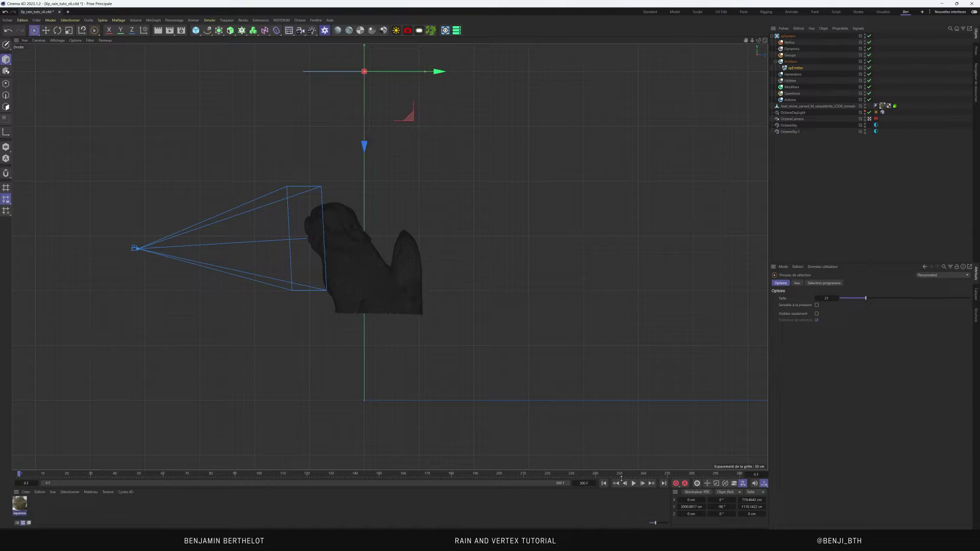
Preview the emission and set the emitter's particle speed to 0 cm
{"action": "left_click", "coordinate": [634, 484]}
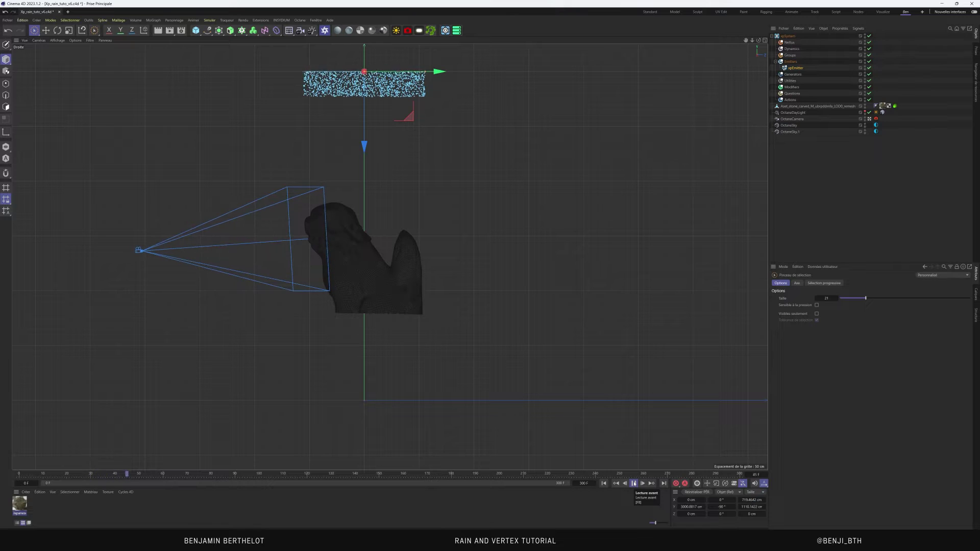
{"action": "left_click", "coordinate": [795, 68]}
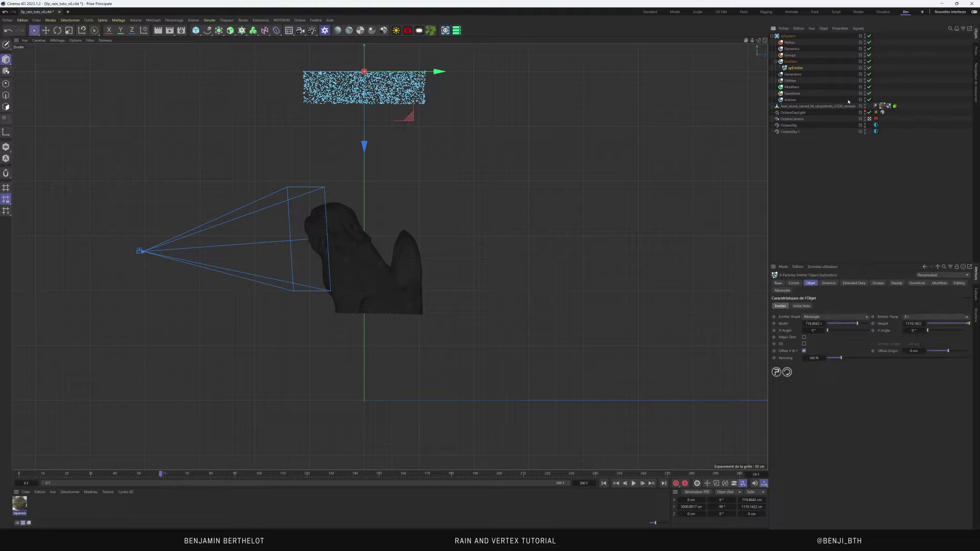
{"action": "left_click", "coordinate": [827, 284]}
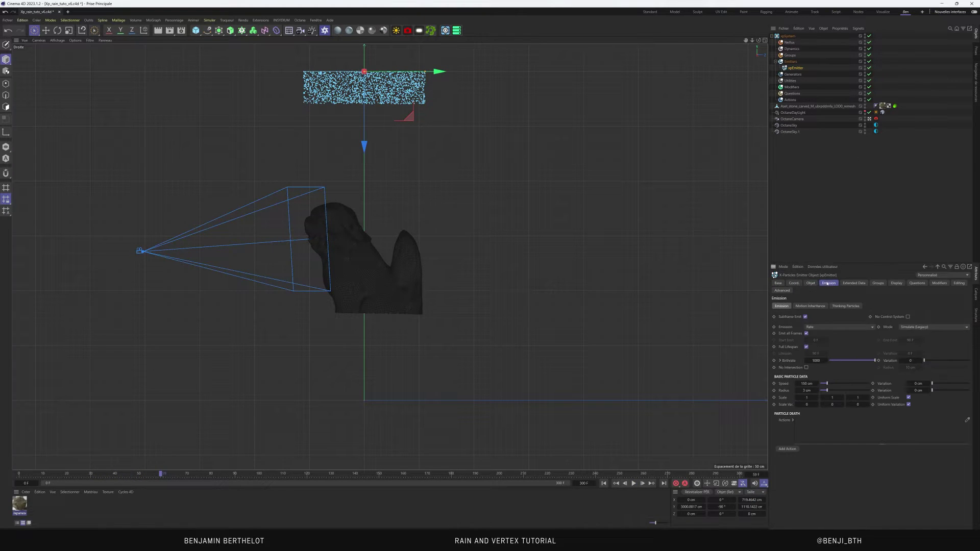
{"action": "left_click", "coordinate": [805, 383]}
Add xpGravity and xpKill modifiers to the Modifiers folder
{"action": "left_click", "coordinate": [794, 88]}
{"action": "left_click", "coordinate": [965, 311]}
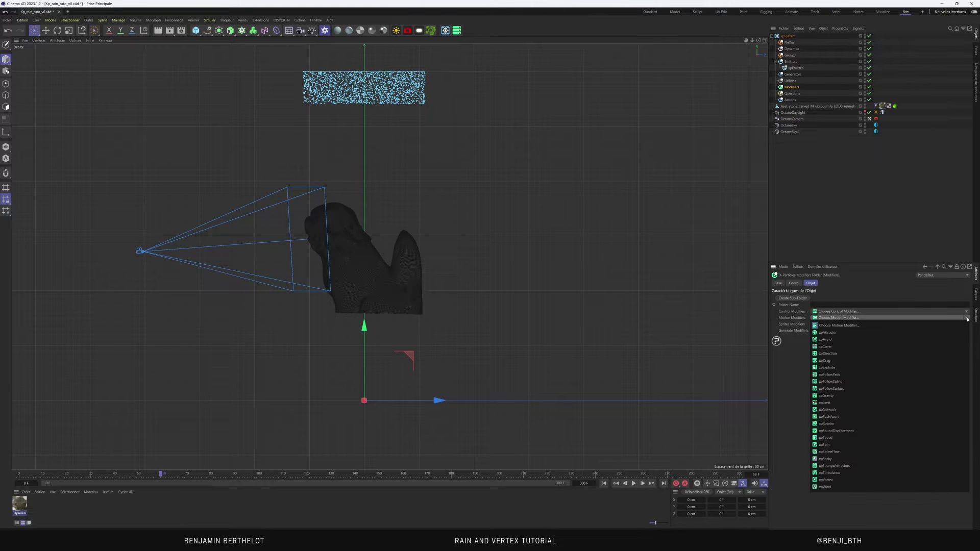
{"action": "left_click", "coordinate": [840, 396]}
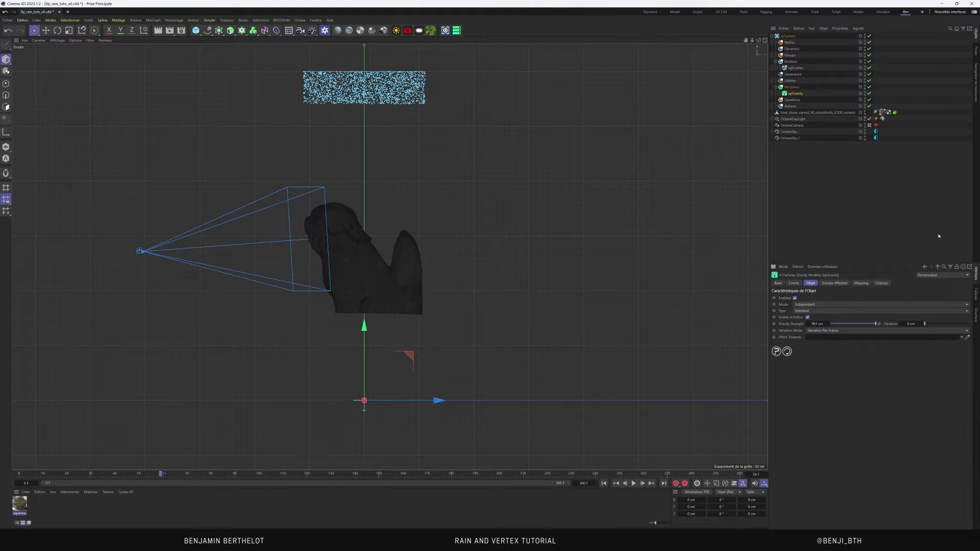
{"action": "left_click", "coordinate": [791, 88]}
{"action": "left_click", "coordinate": [962, 318]}
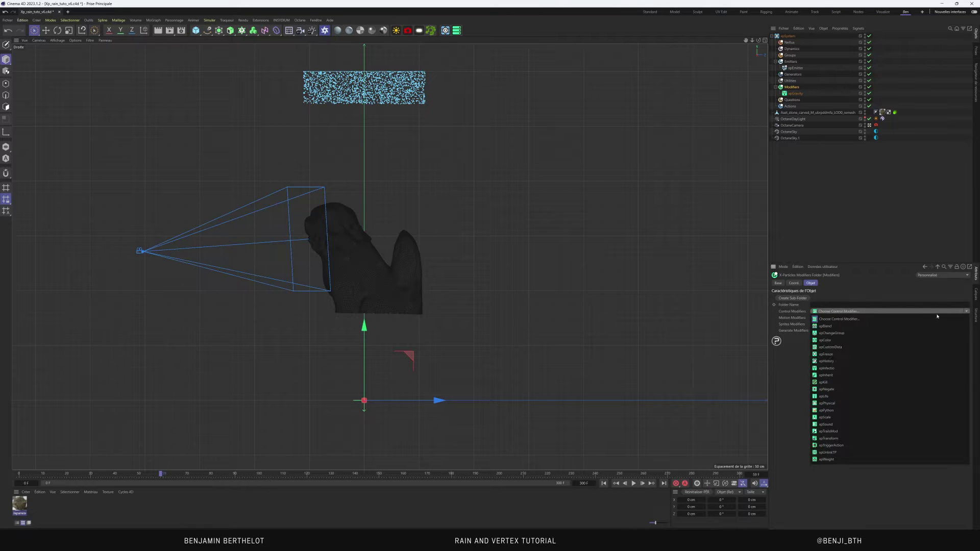
{"action": "left_click", "coordinate": [837, 378]}
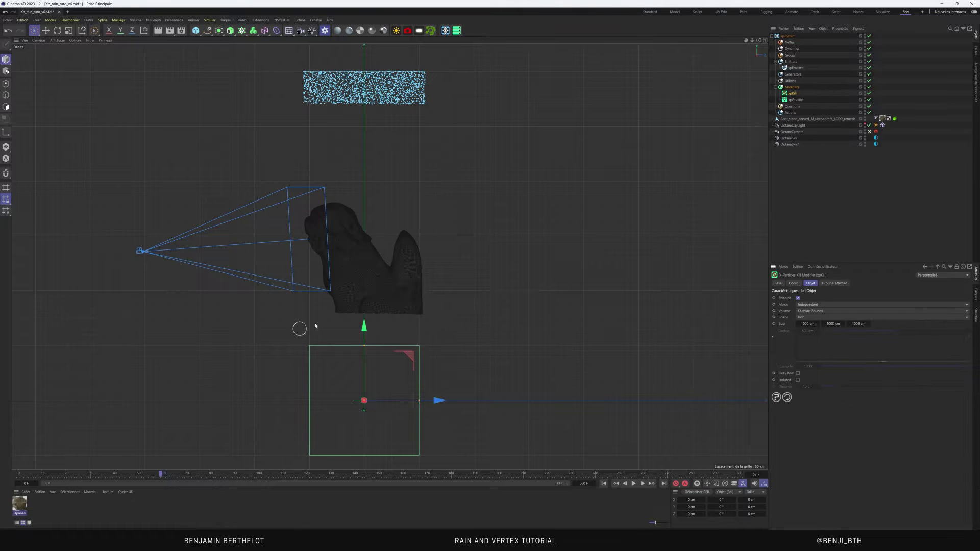
Raise the xpKill box and adjust its width and depth around the statue in Right and Top views
{"action": "mouse_move", "coordinate": [364, 327]}
{"action": "left_mouse_down"}
{"action": "mouse_move", "coordinate": [370, 125]}
{"action": "mouse_move", "coordinate": [391, 109]}
{"action": "left_mouse_up"}
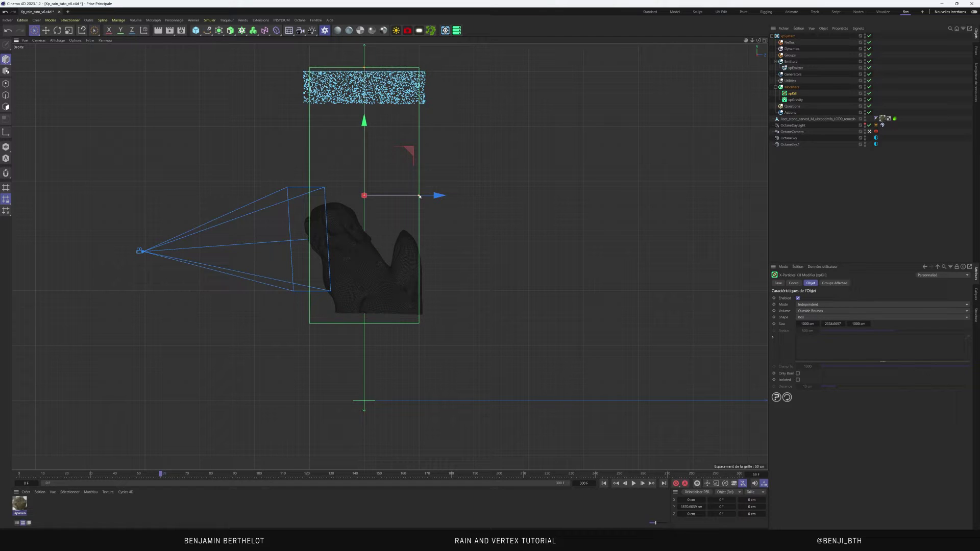
{"action": "left_click_drag", "start_coordinate": [419, 195], "coordinate": [432, 195]}
{"action": "left_click_drag", "start_coordinate": [364, 122], "coordinate": [366, 103]}
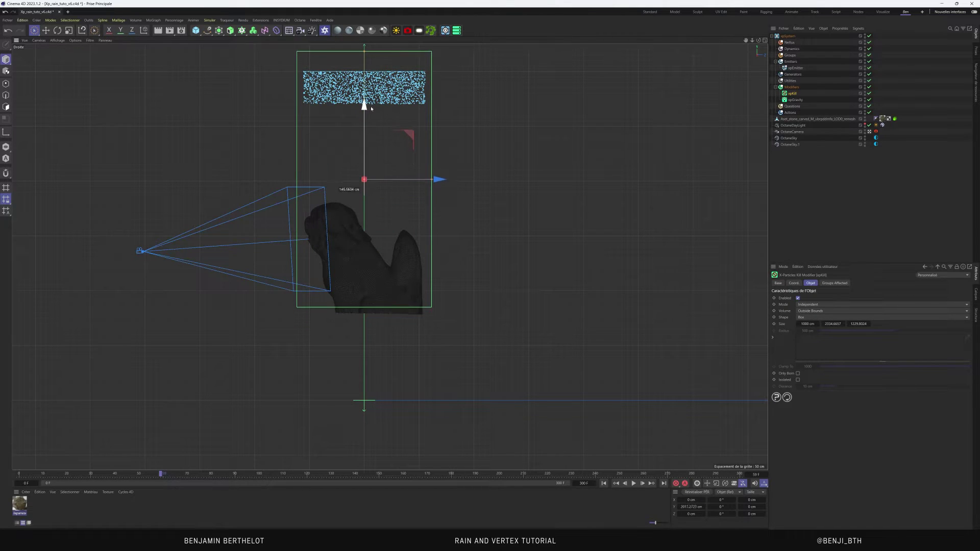
{"action": "key", "text": "F2"}
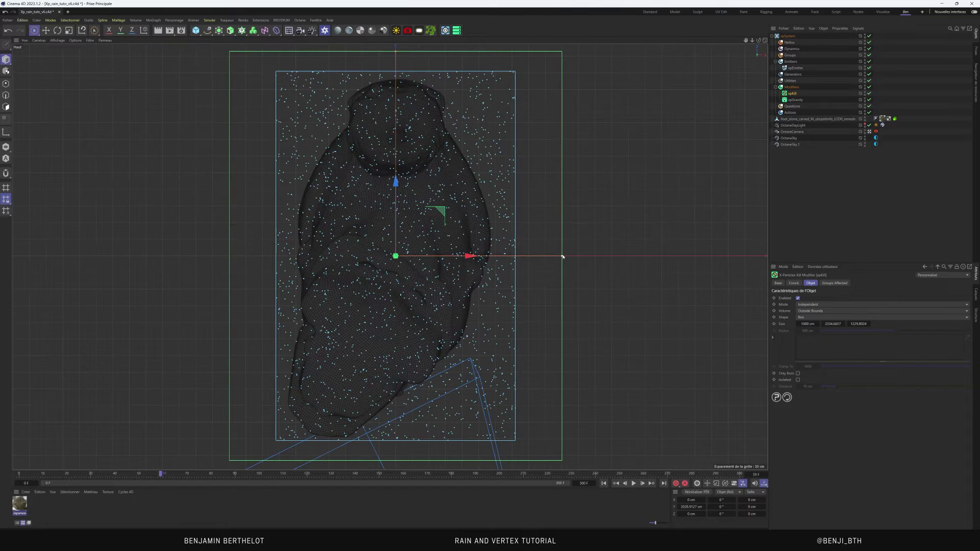
{"action": "left_click_drag", "start_coordinate": [562, 256], "coordinate": [530, 256]}
{"action": "scroll", "coordinate": [529, 255], "scroll_direction": "down", "scroll_amount": 1}
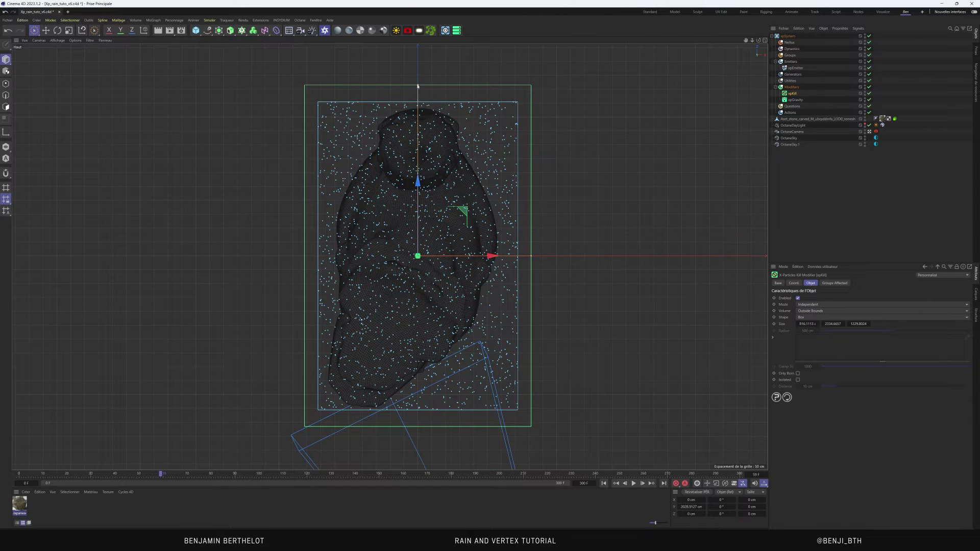
{"action": "left_click_drag", "start_coordinate": [417, 86], "coordinate": [417, 93]}
{"action": "key", "text": "F1"}
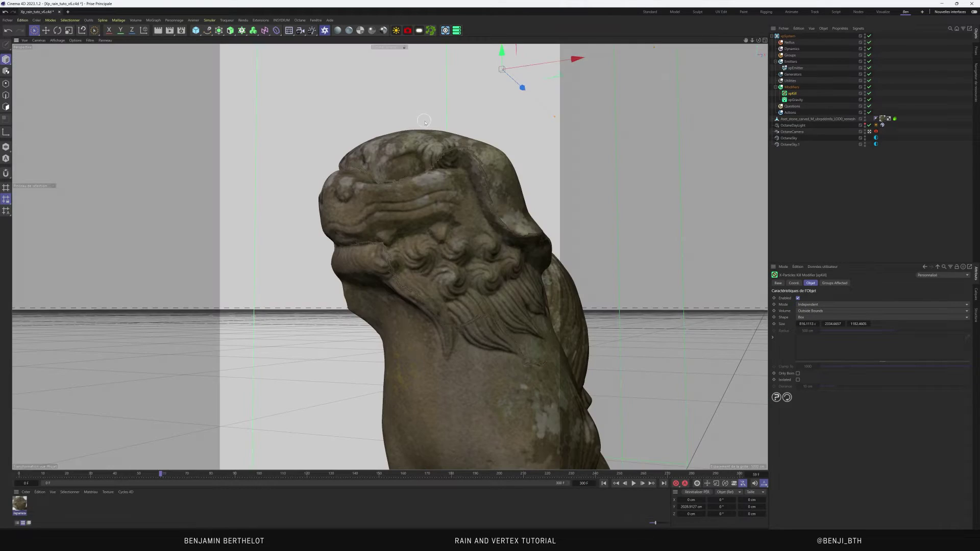
{"action": "key", "text": "F2"}
{"action": "key", "text": "F3"}
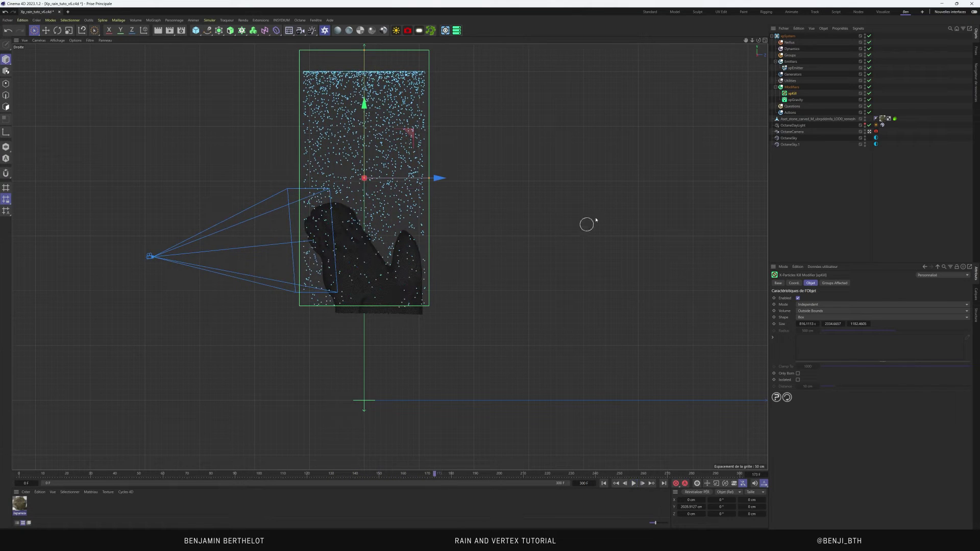
Switch the emitter's Editor Display from Squares to Lines and replay the falling rain streaks
{"action": "left_click", "coordinate": [795, 68]}
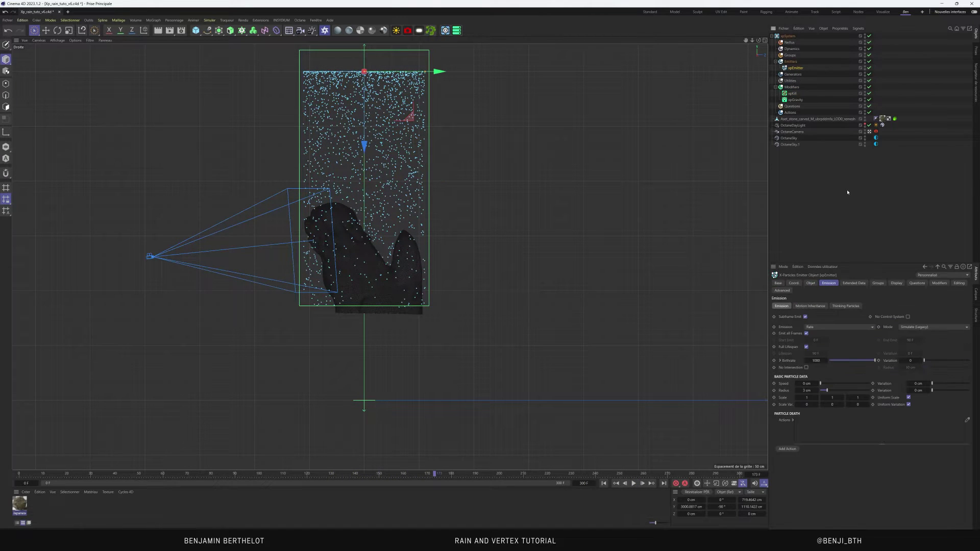
{"action": "left_click", "coordinate": [896, 283]}
{"action": "left_click", "coordinate": [868, 391]}
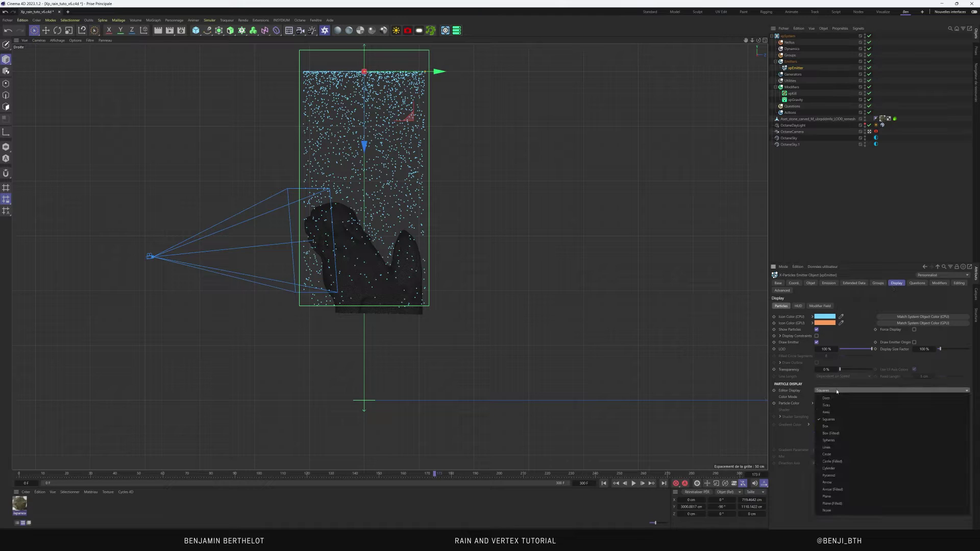
{"action": "left_click", "coordinate": [837, 440]}
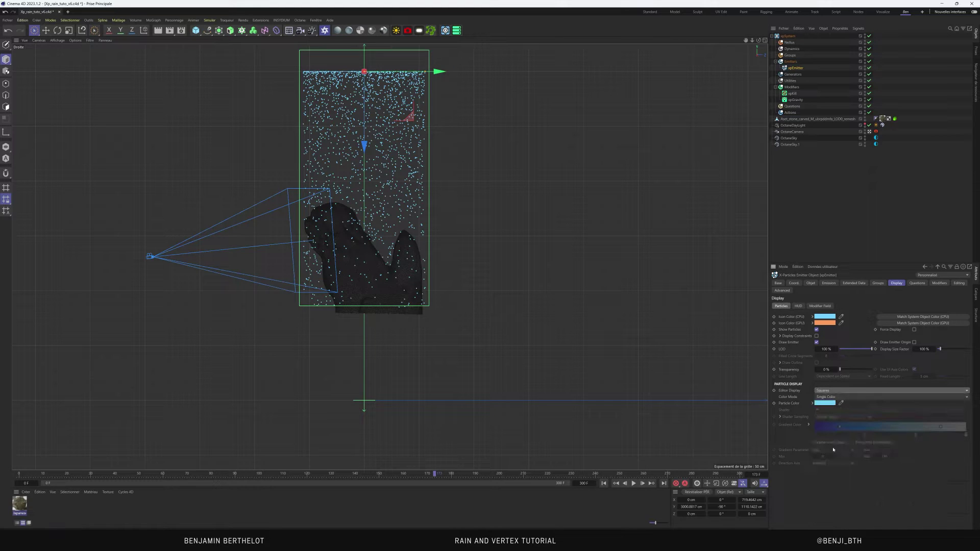
{"action": "left_click", "coordinate": [604, 483]}
{"action": "left_click", "coordinate": [634, 483]}
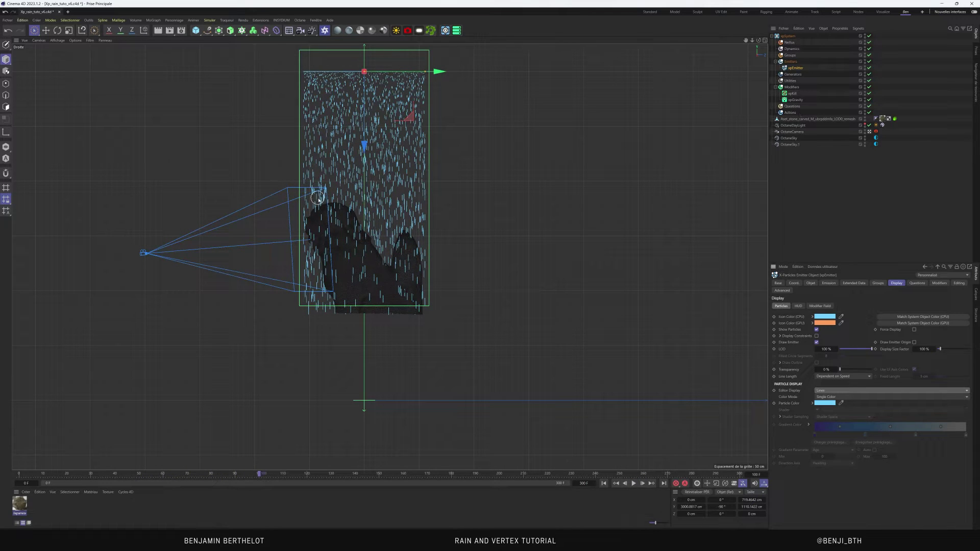
{"action": "scroll", "coordinate": [312, 227], "scroll_direction": "up", "scroll_amount": 5}
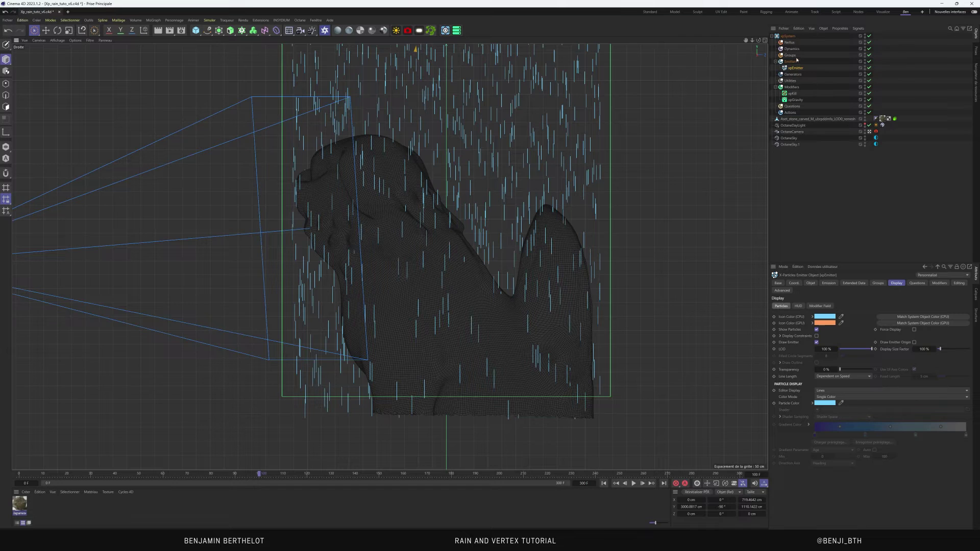
{"action": "left_click", "coordinate": [803, 119]}
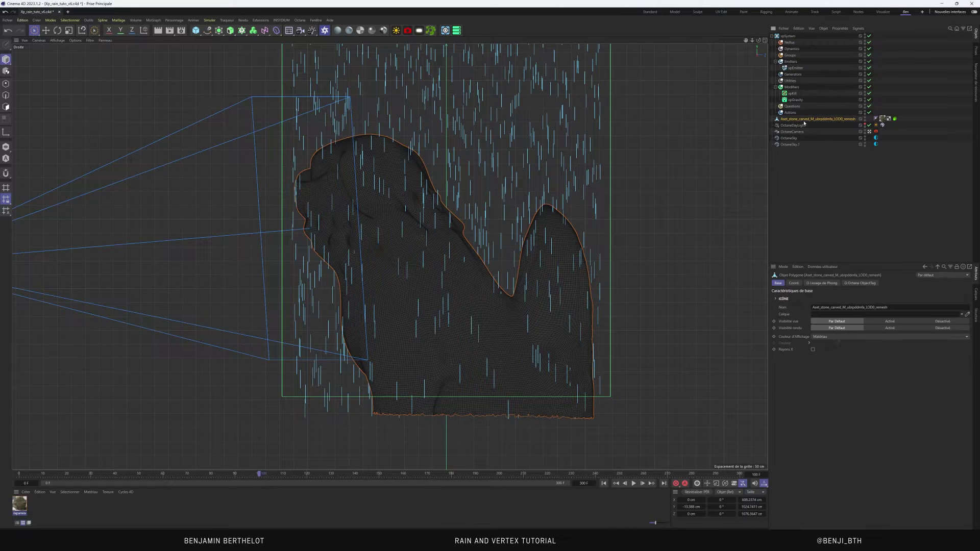
Add an xpCollider tag to the statue, preview raindrops bouncing, and show its collision properties
{"action": "right_click", "coordinate": [803, 123]}
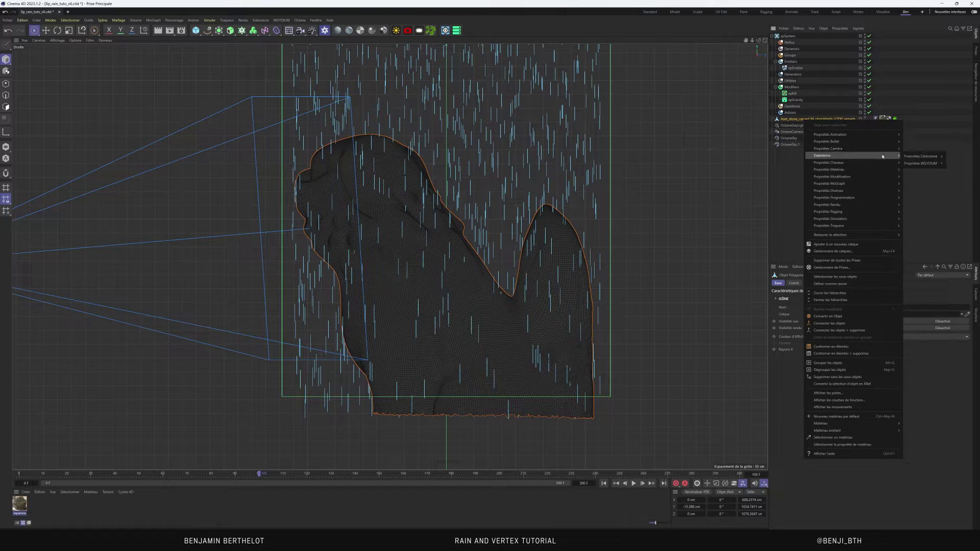
{"action": "mouse_move", "coordinate": [821, 155]}
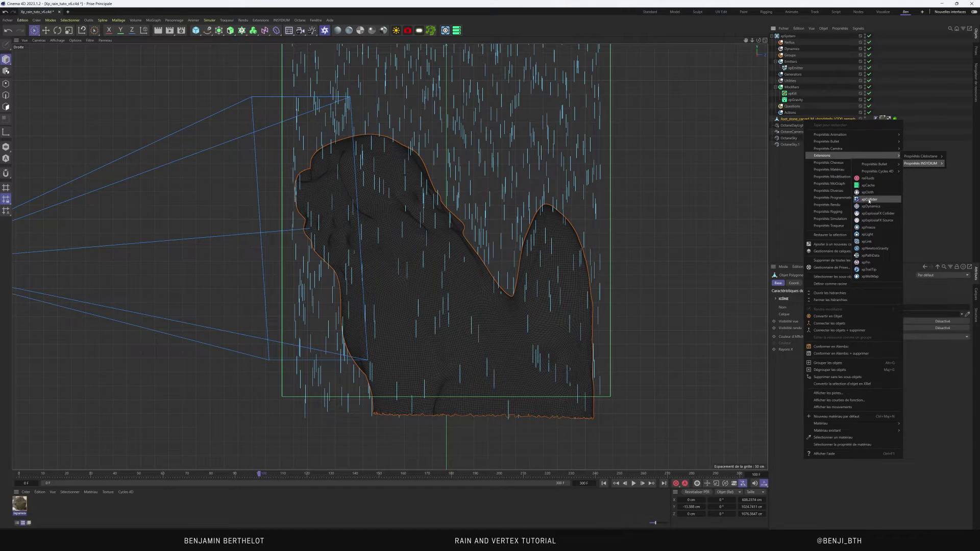
{"action": "left_click", "coordinate": [869, 200]}
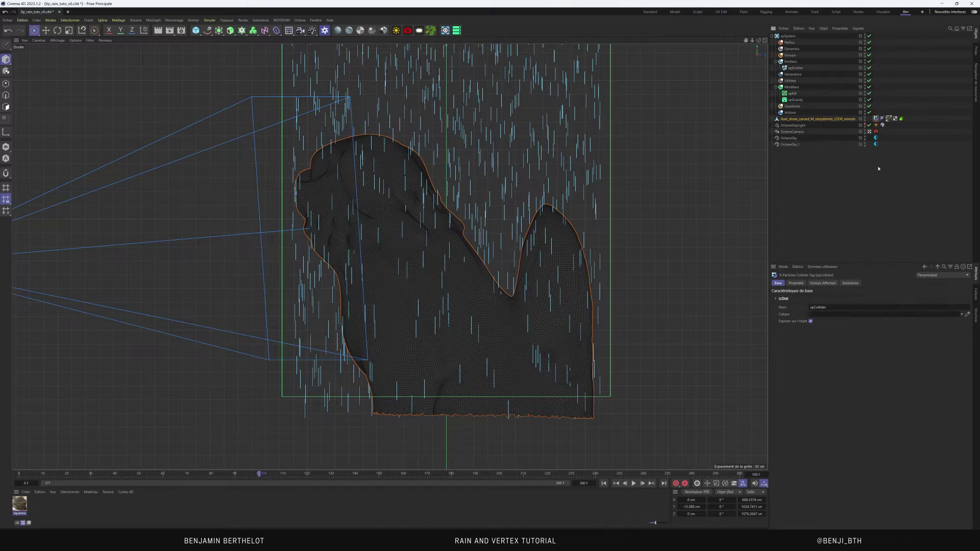
{"action": "left_click", "coordinate": [604, 483]}
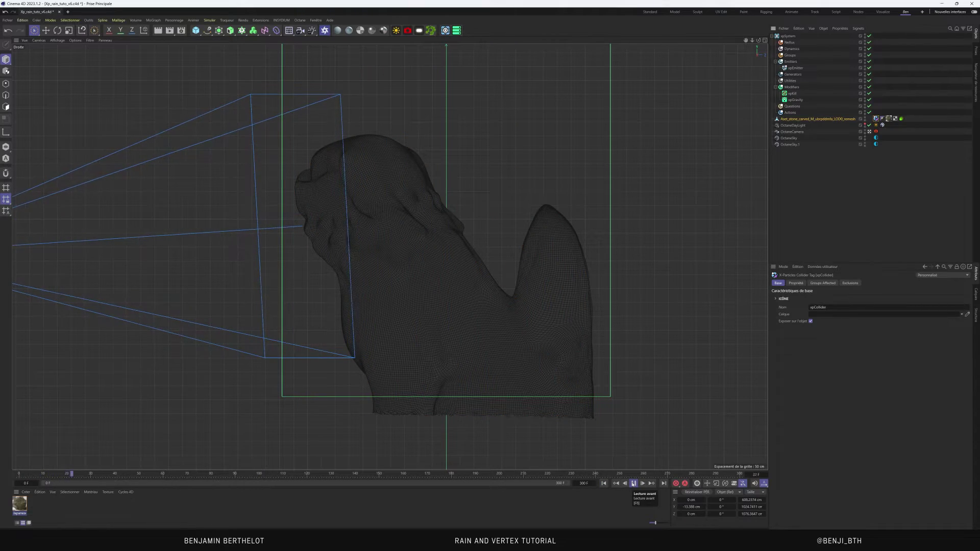
{"action": "scroll", "coordinate": [511, 339], "scroll_direction": "up", "scroll_amount": 3}
{"action": "scroll", "coordinate": [503, 439], "scroll_direction": "down", "scroll_amount": 1}
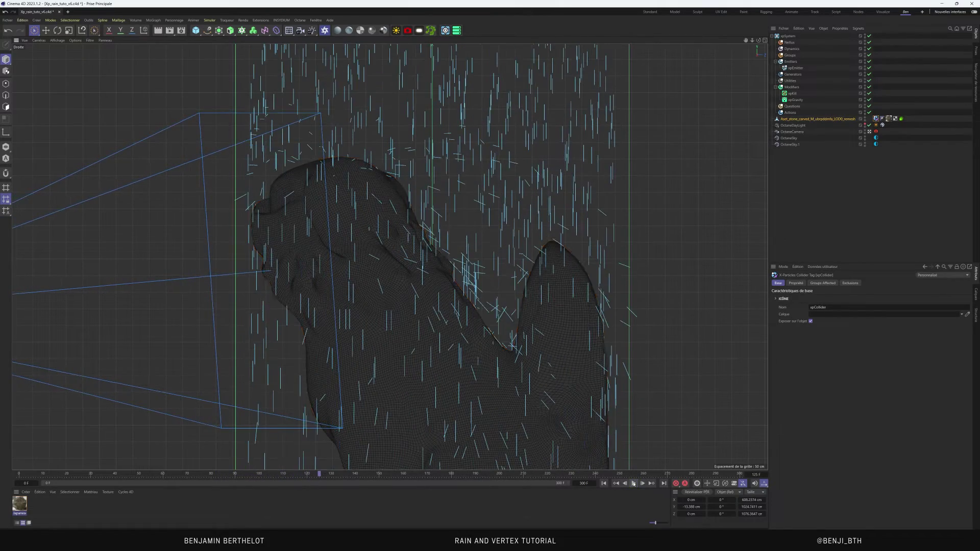
{"action": "left_click", "coordinate": [633, 483]}
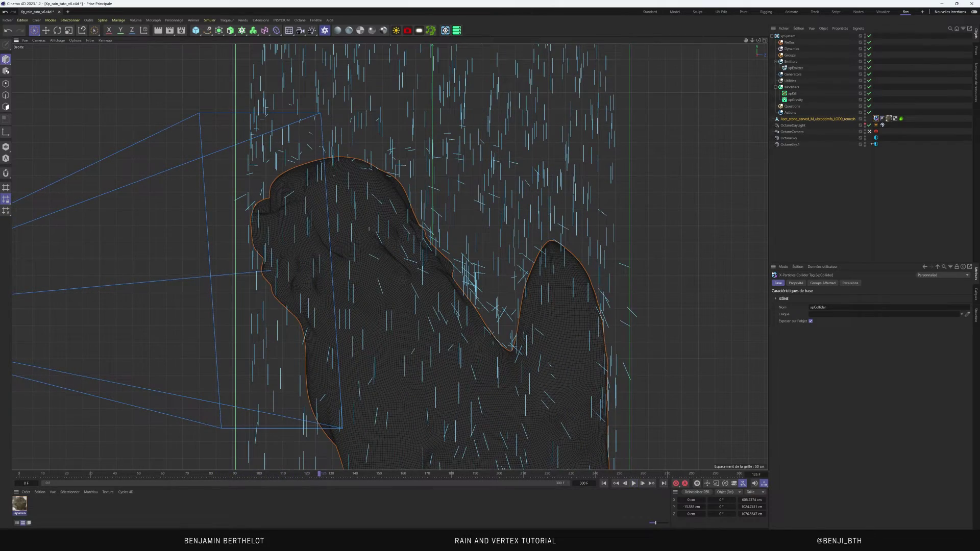
{"action": "left_click", "coordinate": [796, 282]}
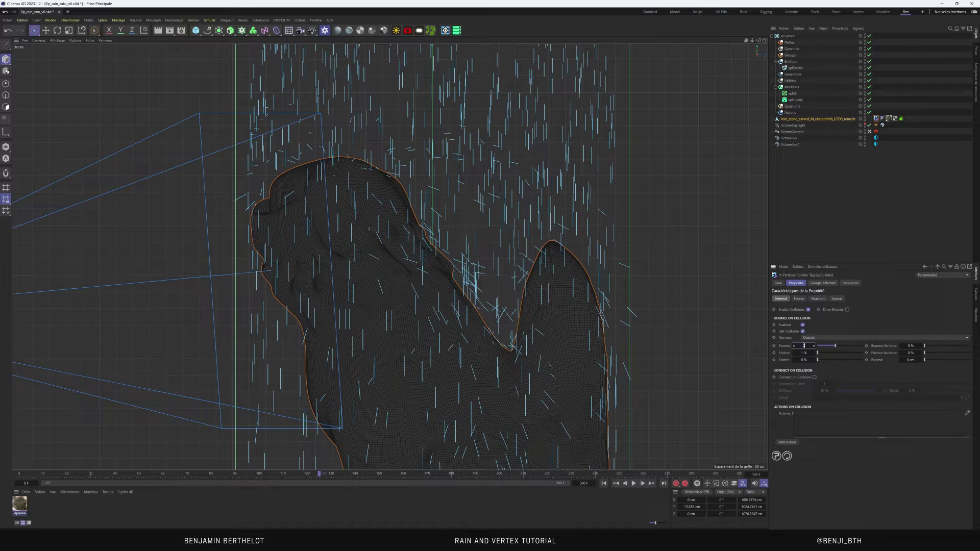
Enable collider spawning with a new xpEmitter_Spawning emitter placed under Emitters, and preview splashes
{"action": "double_click", "coordinate": [803, 352]}
{"action": "left_click", "coordinate": [836, 300]}
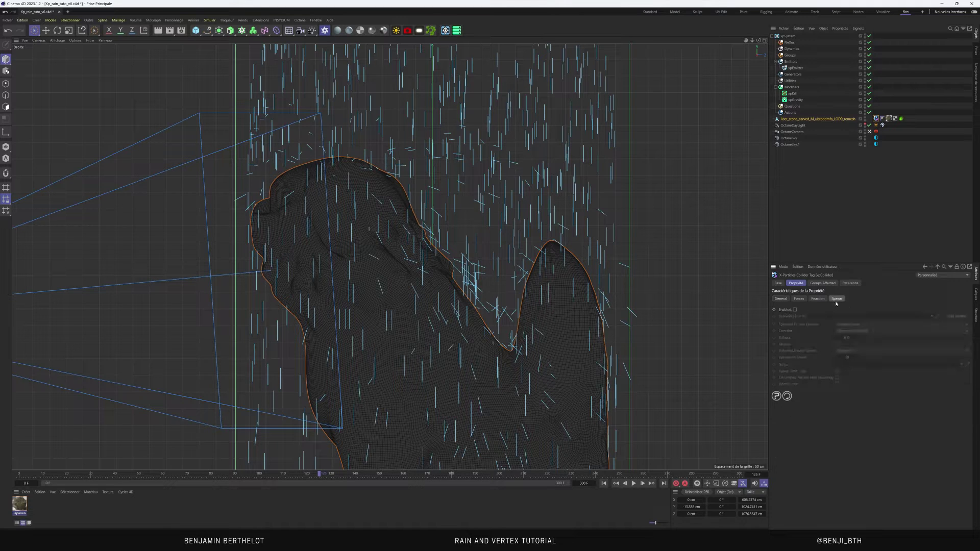
{"action": "left_click", "coordinate": [794, 309]}
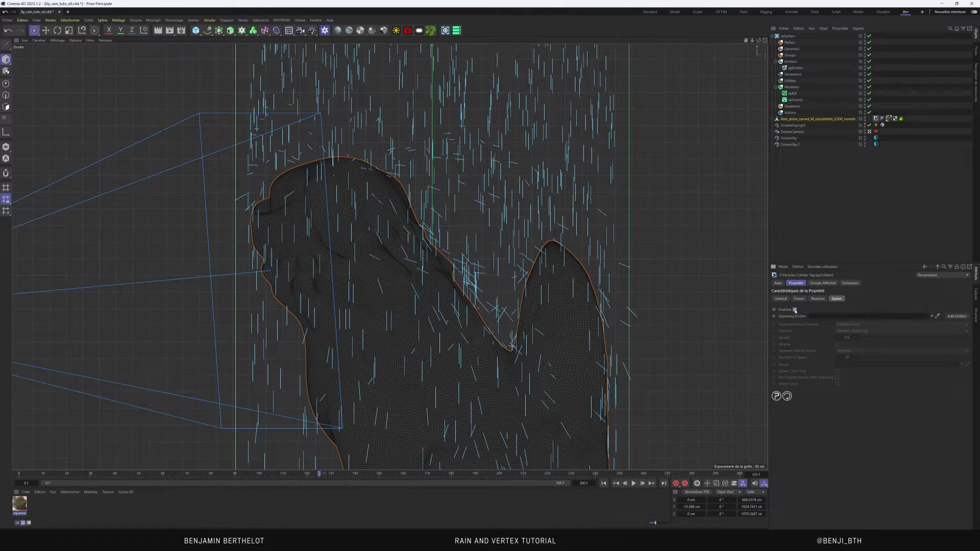
{"action": "left_click", "coordinate": [956, 317]}
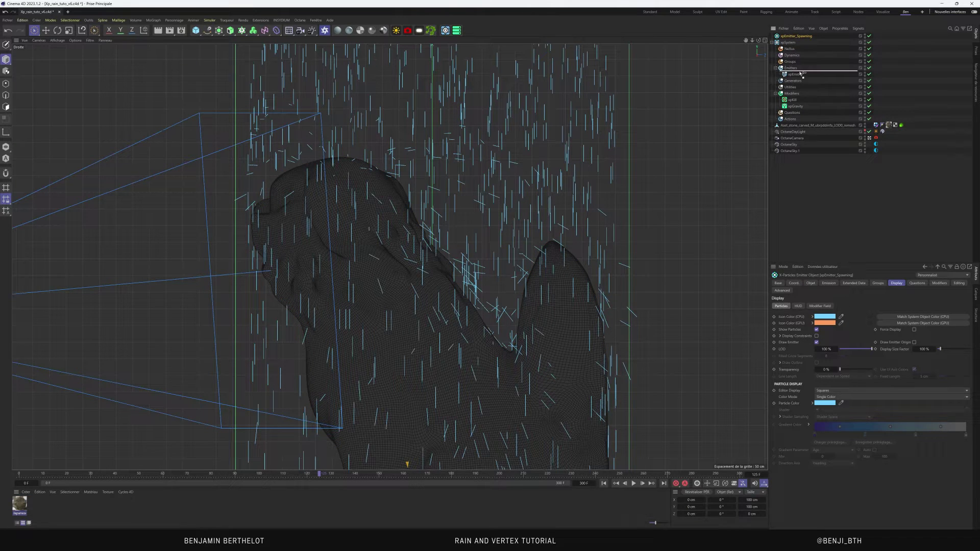
{"action": "left_click_drag", "start_coordinate": [790, 37], "coordinate": [791, 68]}
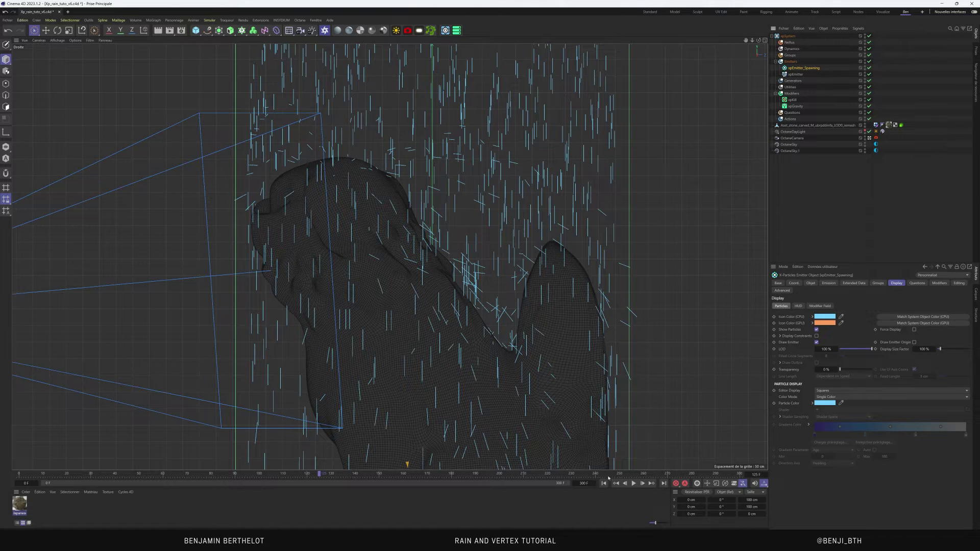
{"action": "left_click", "coordinate": [604, 483]}
{"action": "left_click", "coordinate": [633, 483]}
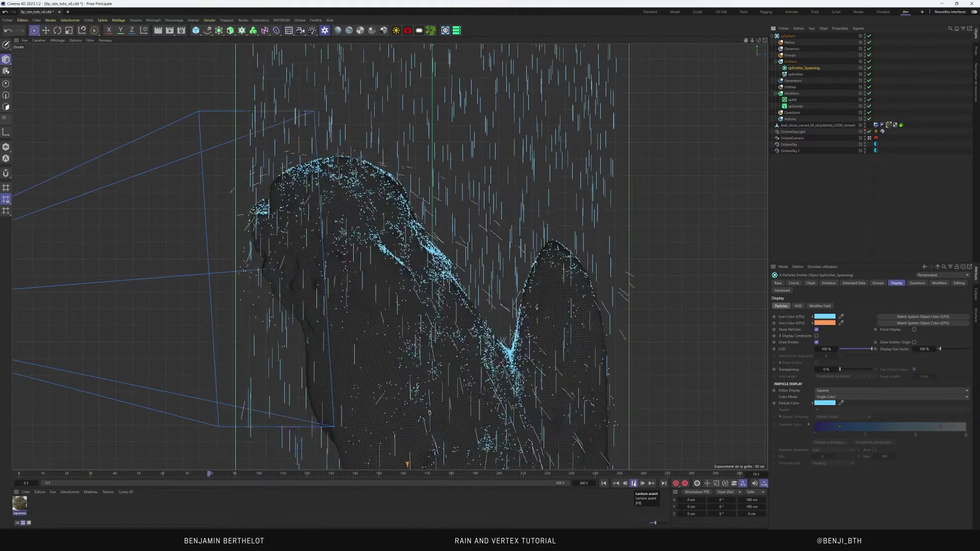
{"action": "left_click", "coordinate": [633, 484]}
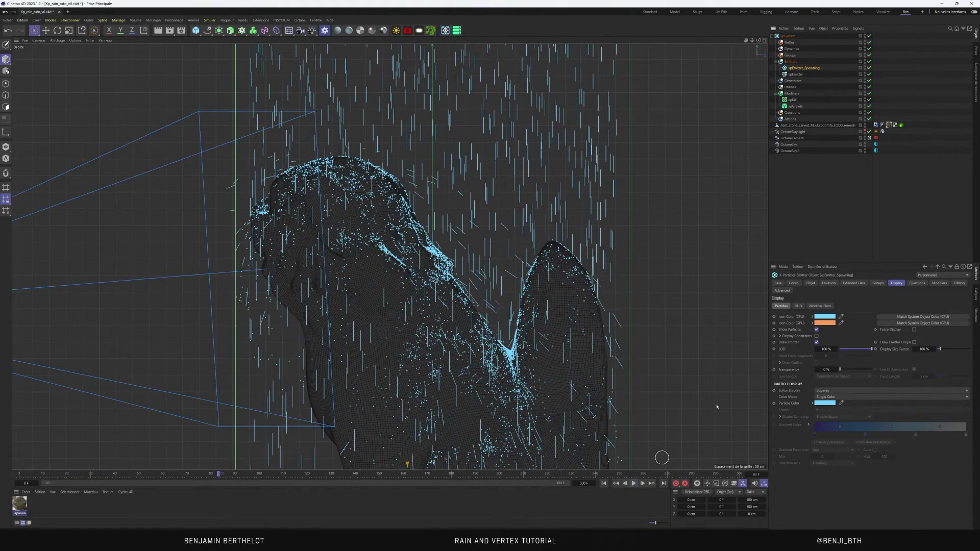
Set the collider's spawn Direction to Face Normal and Spread to 50%, then replay
{"action": "left_click", "coordinate": [810, 126]}
{"action": "left_click", "coordinate": [875, 126]}
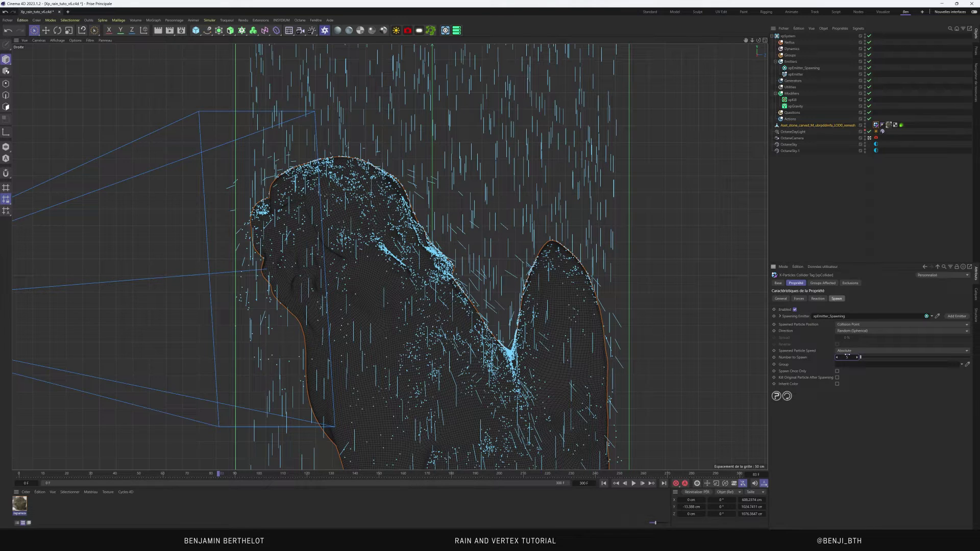
{"action": "left_click", "coordinate": [861, 333]}
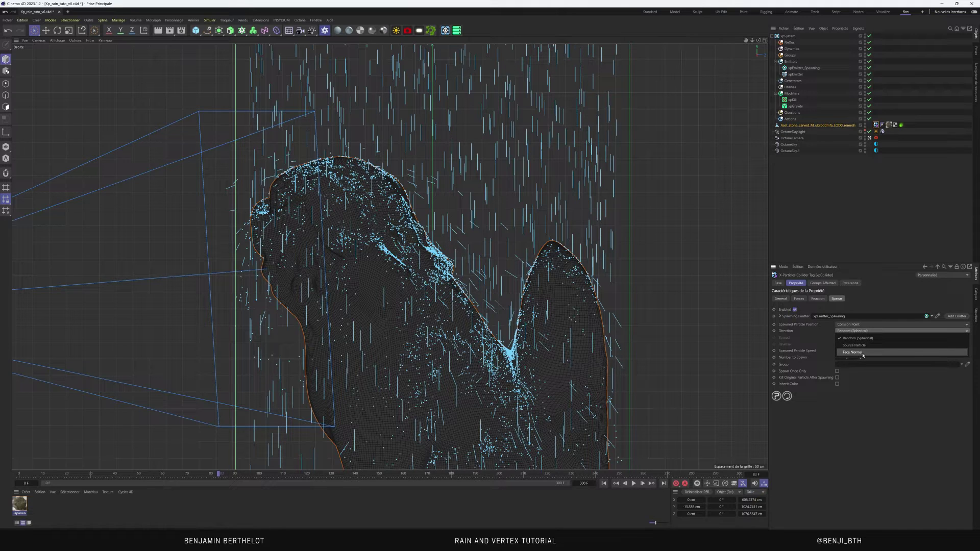
{"action": "left_click", "coordinate": [862, 353]}
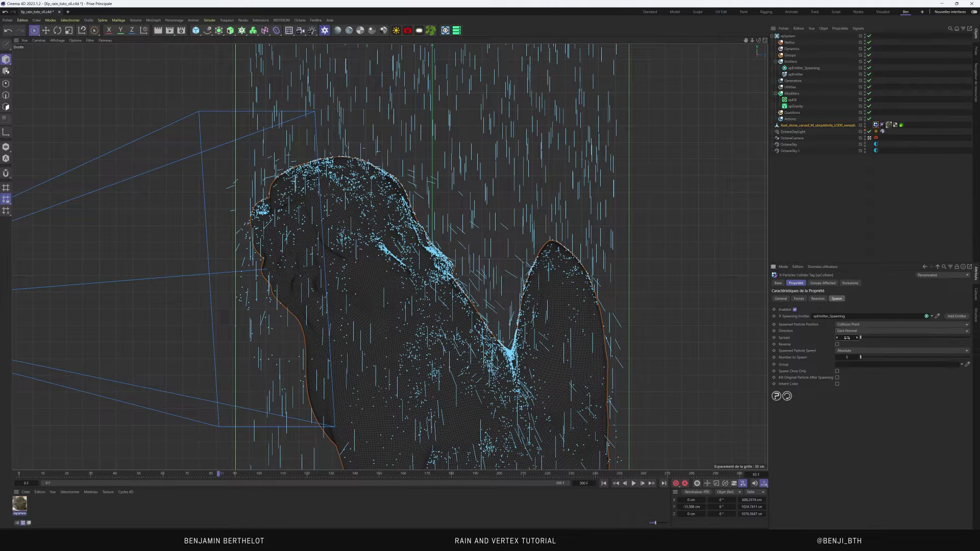
{"action": "type", "text": "50"}
{"action": "key", "text": "Return"}
{"action": "left_click", "coordinate": [603, 483]}
{"action": "left_click", "coordinate": [633, 483]}
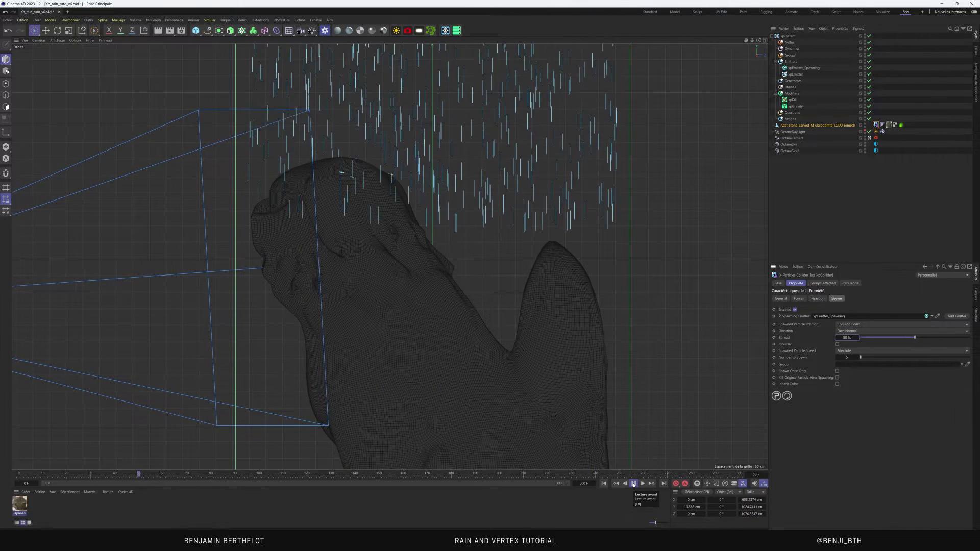
{"action": "left_click", "coordinate": [633, 483]}
{"action": "left_click", "coordinate": [724, 167]}
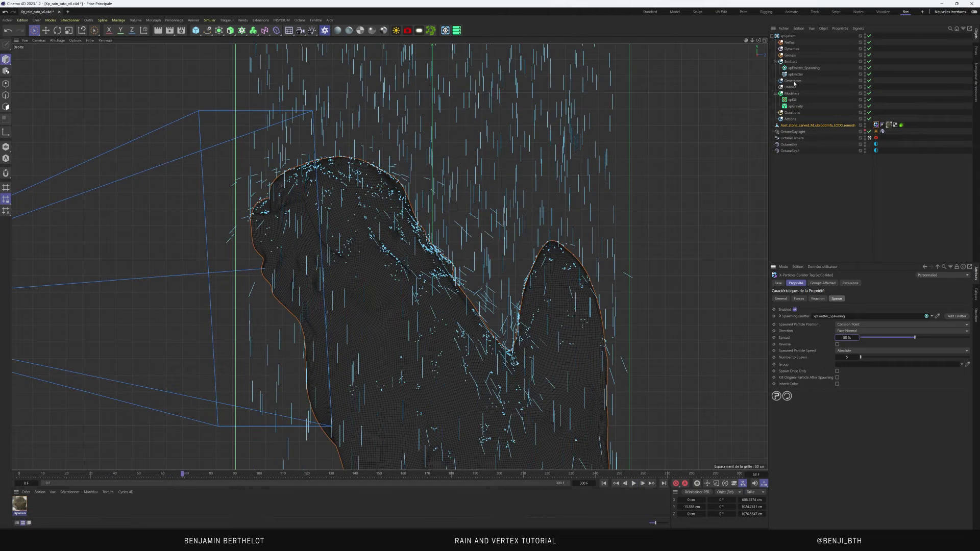
Set xpEmitter_Spawning's emission speed to 700 cm and preview the faster splashes
{"action": "left_click", "coordinate": [803, 68]}
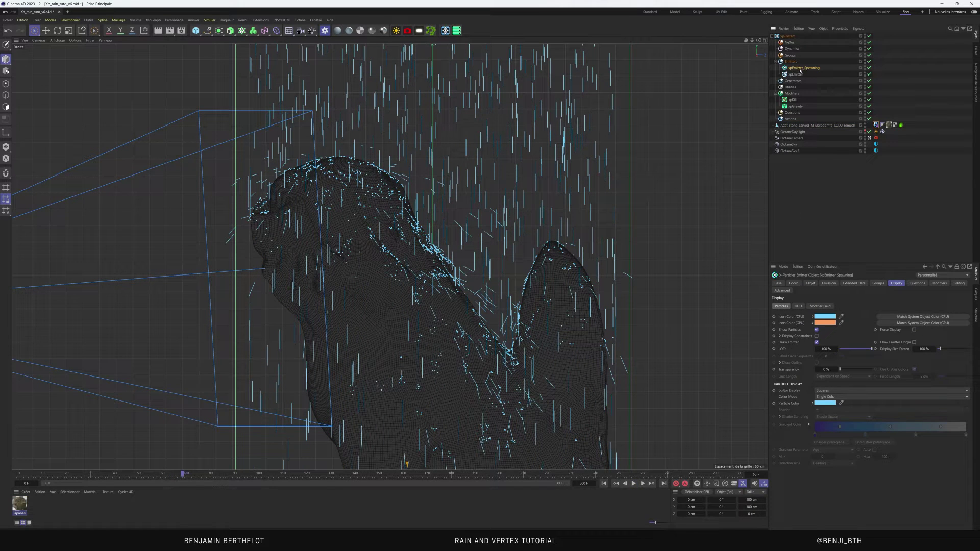
{"action": "left_click", "coordinate": [828, 283]}
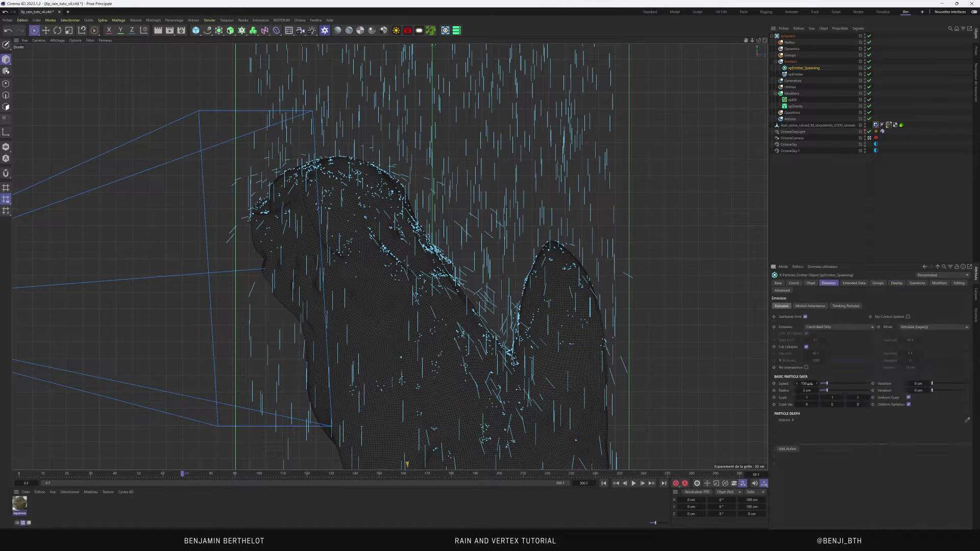
{"action": "double_click", "coordinate": [809, 384]}
{"action": "type", "text": "700"}
{"action": "key", "text": "Return"}
{"action": "left_click", "coordinate": [603, 483]}
{"action": "left_click", "coordinate": [633, 483]}
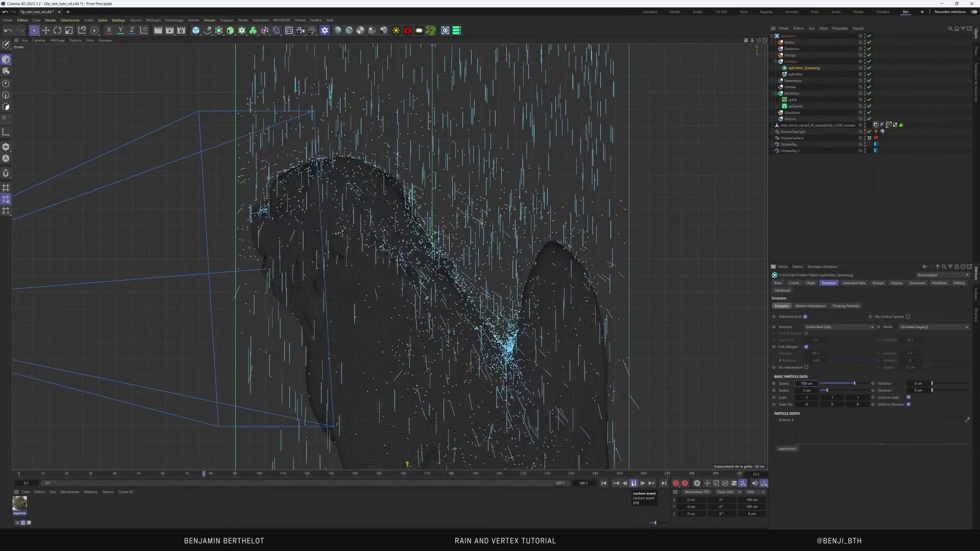
{"action": "left_click", "coordinate": [633, 484]}
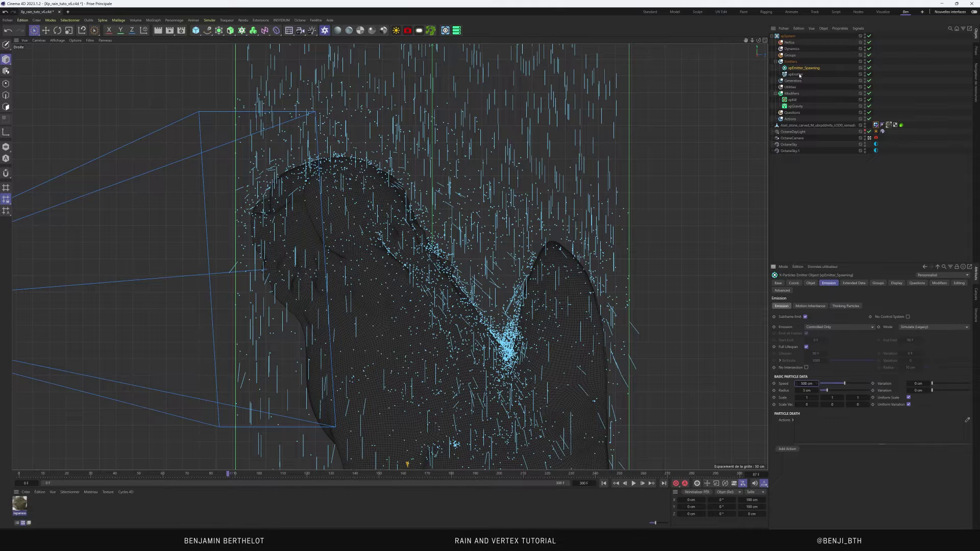
Display the splash particles as pink lines and replay to check them
{"action": "left_click", "coordinate": [896, 283]}
{"action": "left_click", "coordinate": [820, 390]}
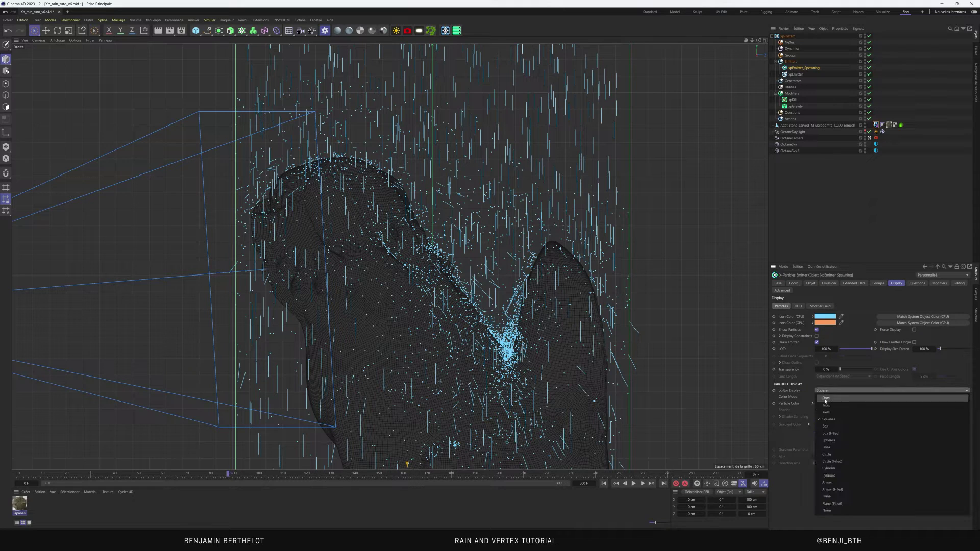
{"action": "left_click", "coordinate": [829, 444]}
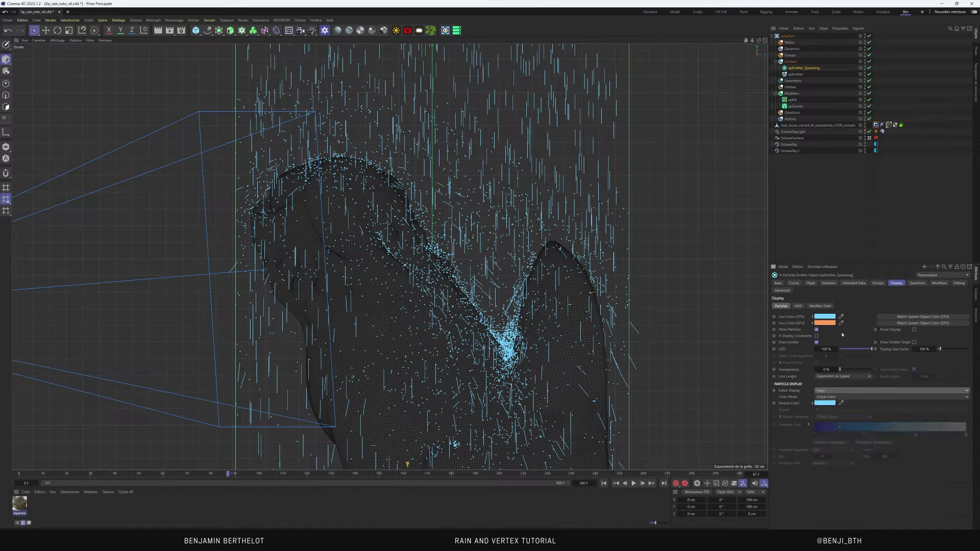
{"action": "left_click", "coordinate": [824, 404]}
{"action": "left_click", "coordinate": [880, 462]}
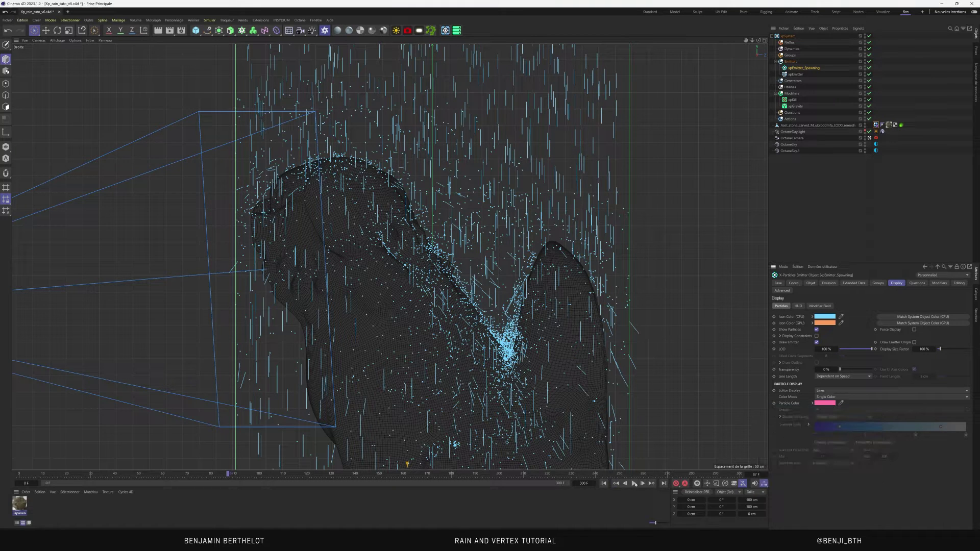
{"action": "left_click", "coordinate": [603, 483]}
{"action": "left_click", "coordinate": [633, 483]}
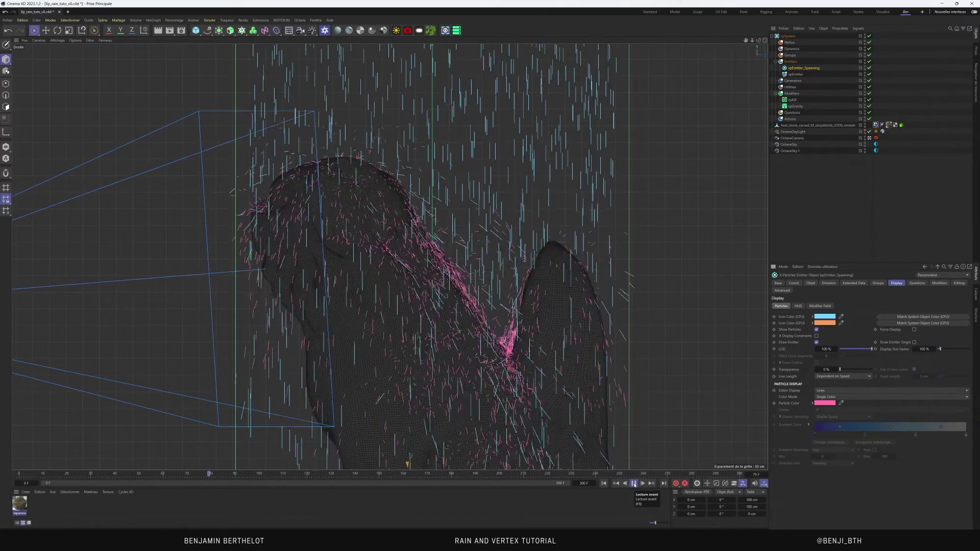
{"action": "left_click", "coordinate": [633, 483]}
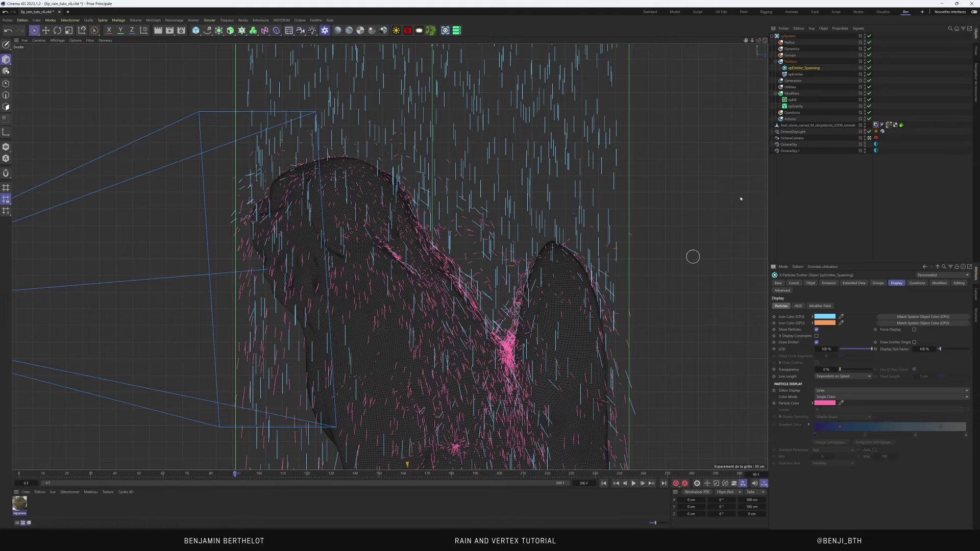
Disable Full Lifespan and give splashes a 5 F lifespan with 2 F variation, then replay
{"action": "left_click", "coordinate": [829, 282]}
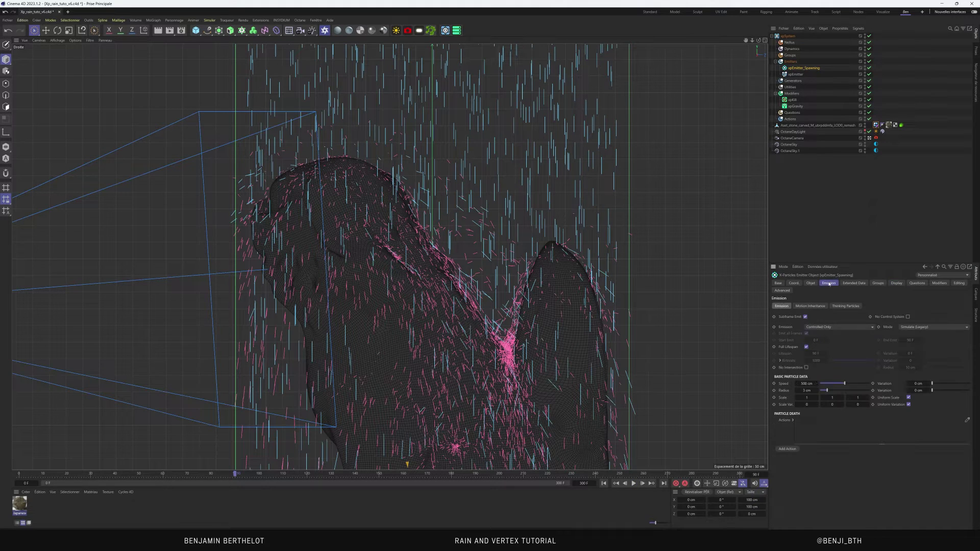
{"action": "left_click", "coordinate": [806, 347]}
{"action": "left_click", "coordinate": [911, 353]}
{"action": "key", "text": "shift+f"}
{"action": "left_click", "coordinate": [633, 483]}
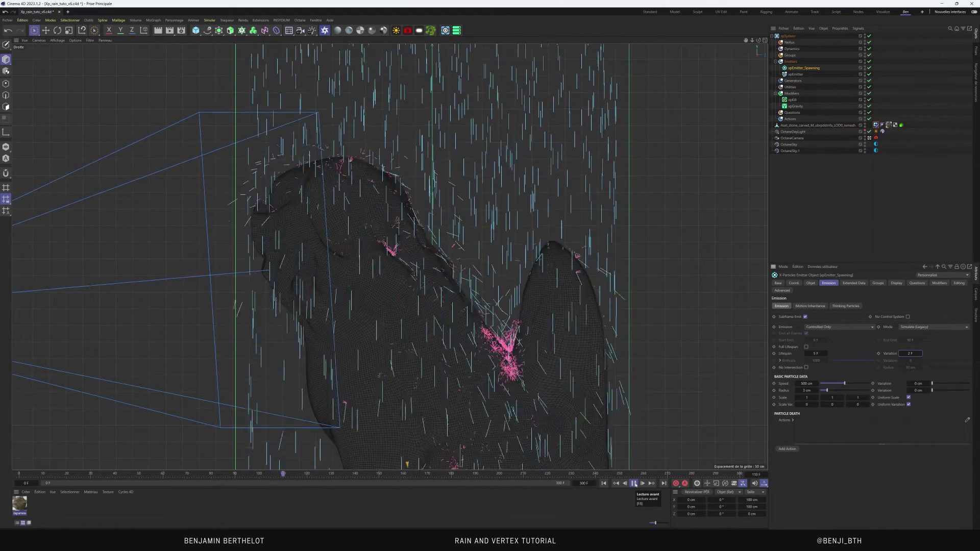
{"action": "key", "text": "F8"}
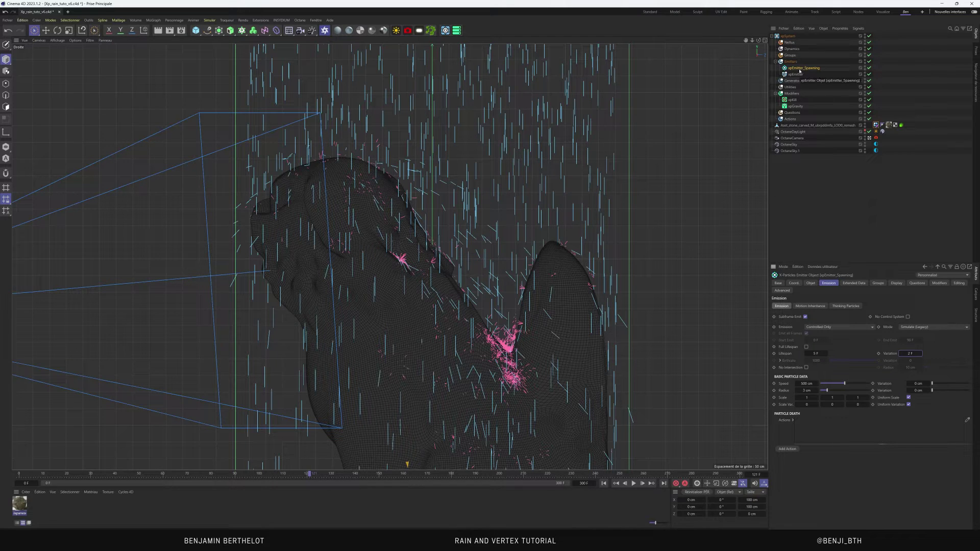
{"action": "key", "text": "F1"}
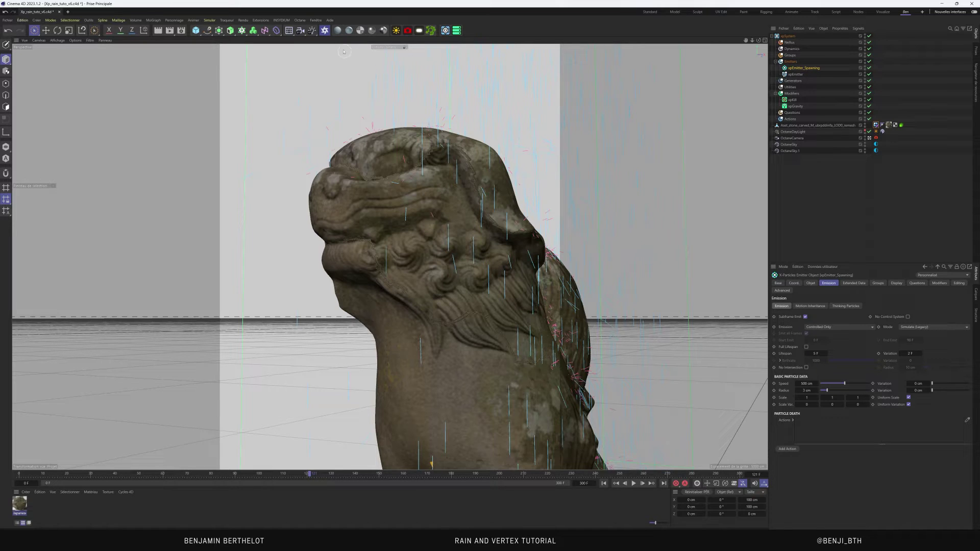
Add an xpVertexMap, put the stone statue in its Objects list, and delete the Polygons layer
{"action": "left_click", "coordinate": [281, 20]}
{"action": "mouse_move", "coordinate": [290, 40]}
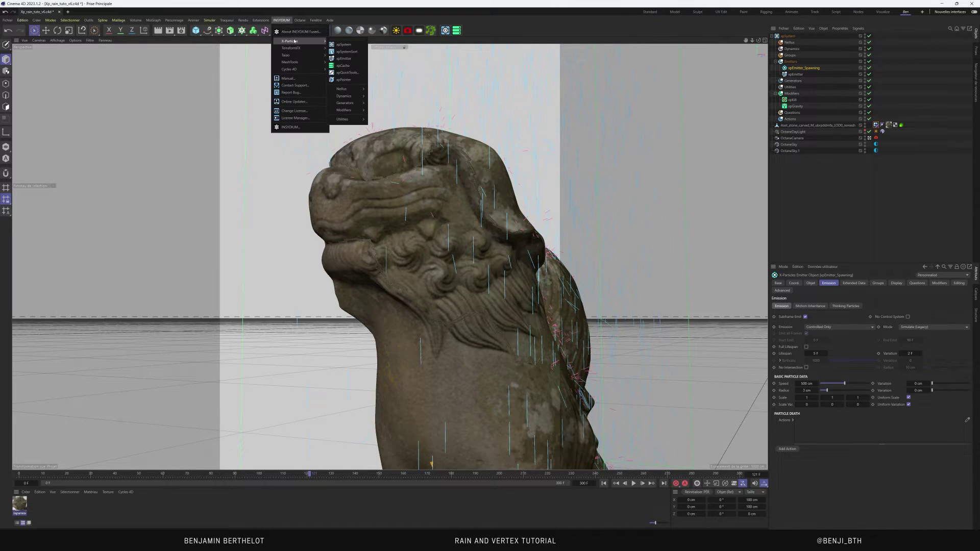
{"action": "mouse_move", "coordinate": [343, 120]}
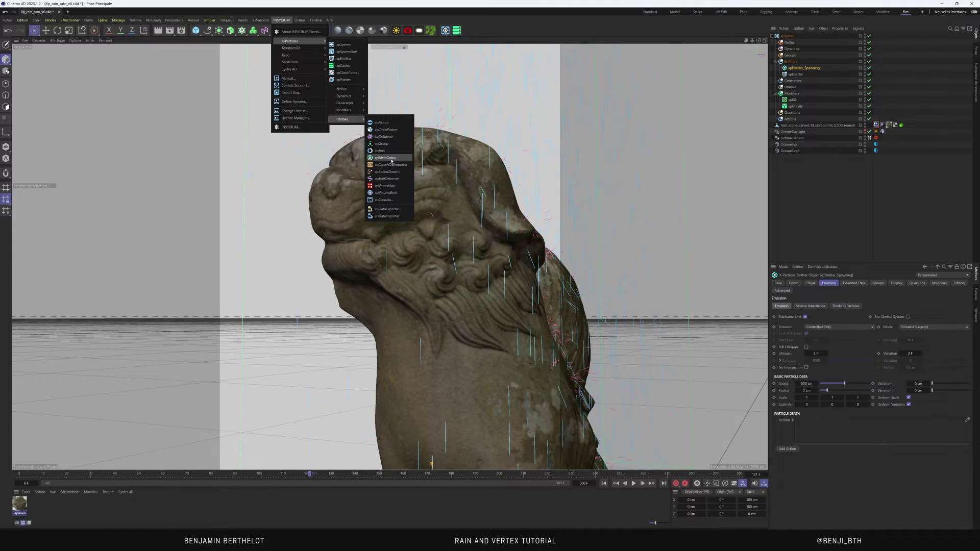
{"action": "left_click", "coordinate": [388, 187]}
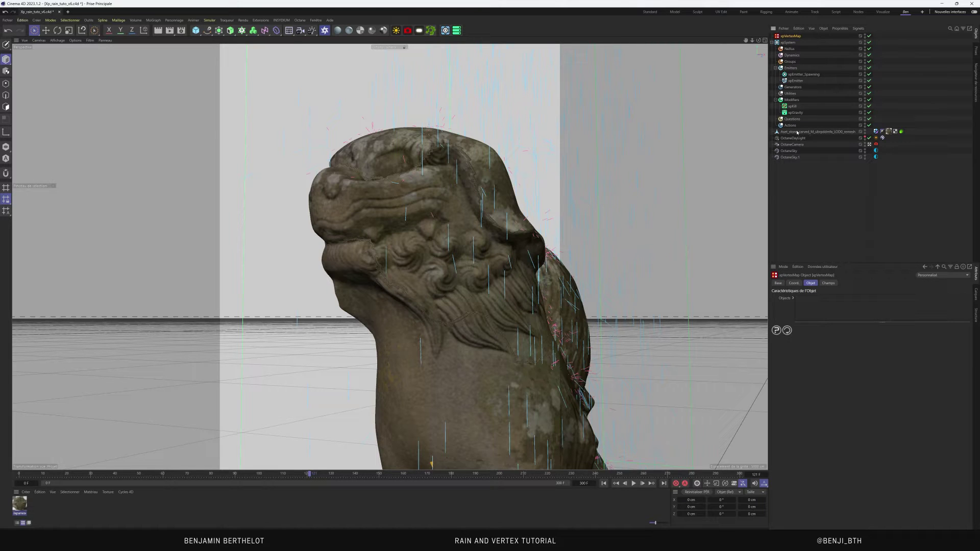
{"action": "left_click_drag", "start_coordinate": [796, 133], "coordinate": [830, 268]}
{"action": "left_click_drag", "start_coordinate": [817, 305], "coordinate": [815, 306]}
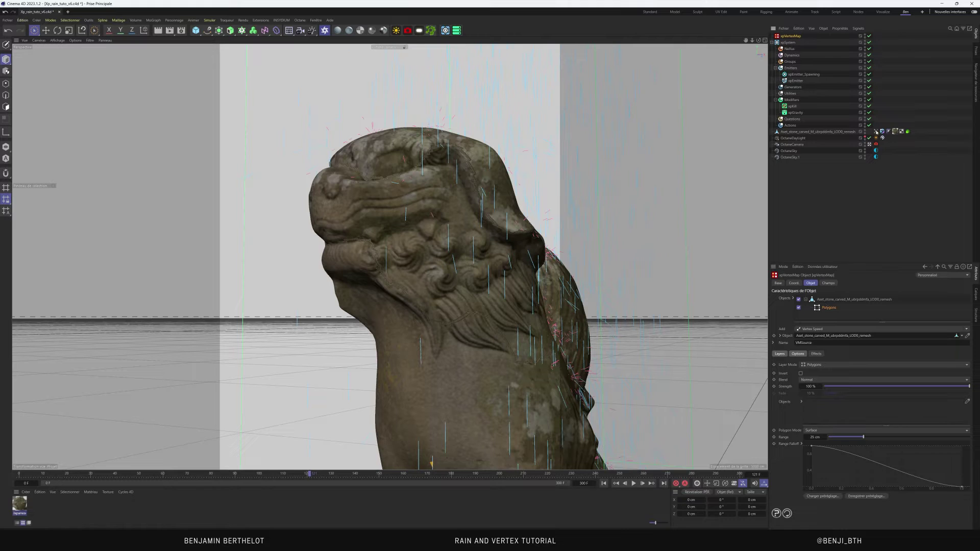
{"action": "left_click", "coordinate": [876, 132]}
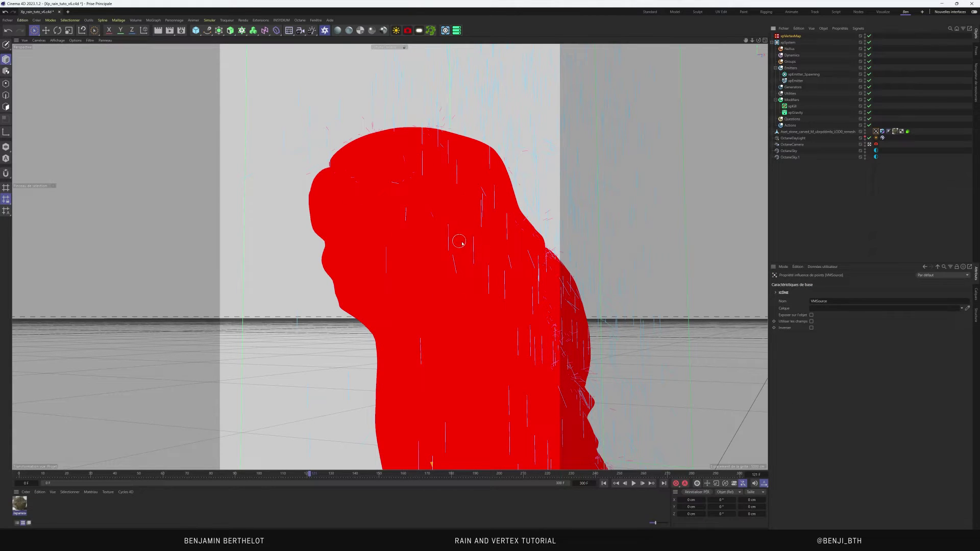
{"action": "left_click", "coordinate": [824, 132]}
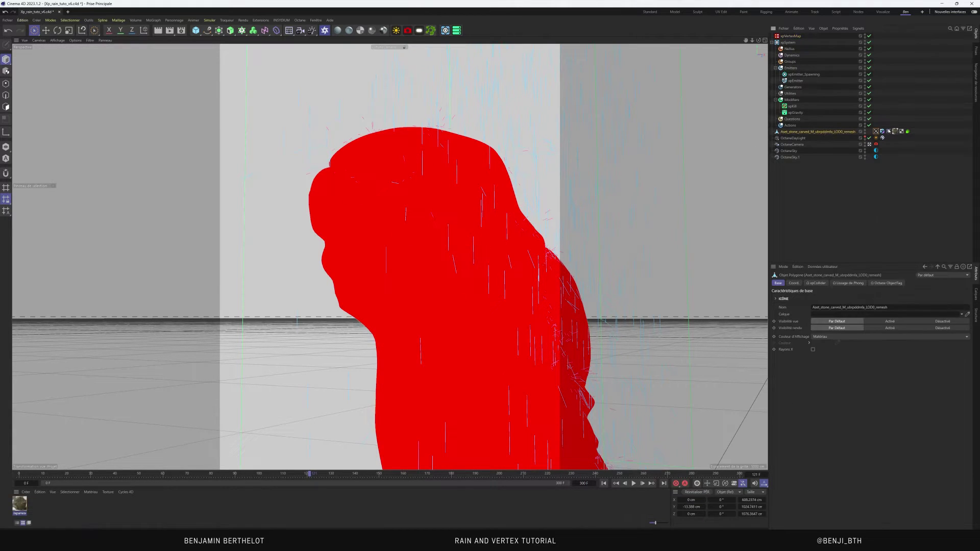
{"action": "left_click", "coordinate": [784, 37]}
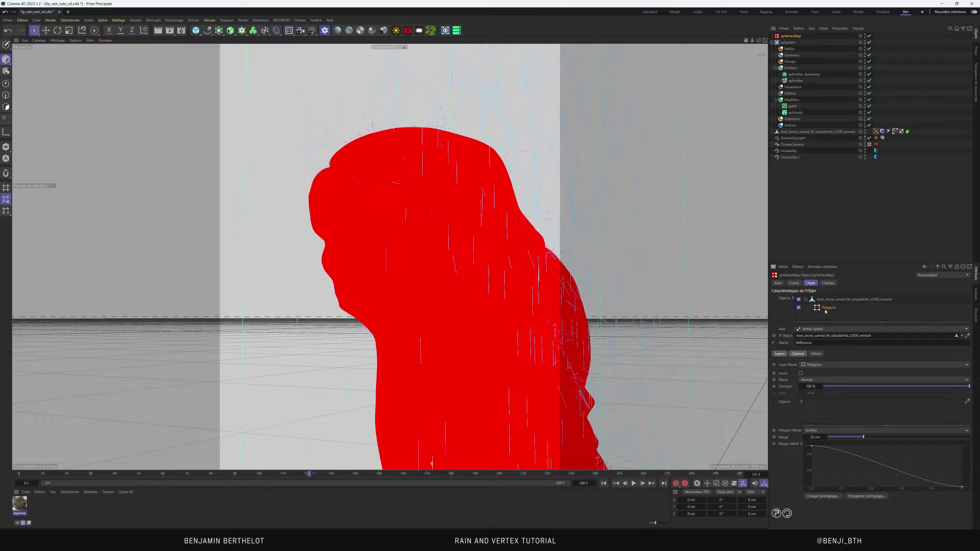
{"action": "key", "text": "Delete"}
{"action": "left_click", "coordinate": [837, 300]}
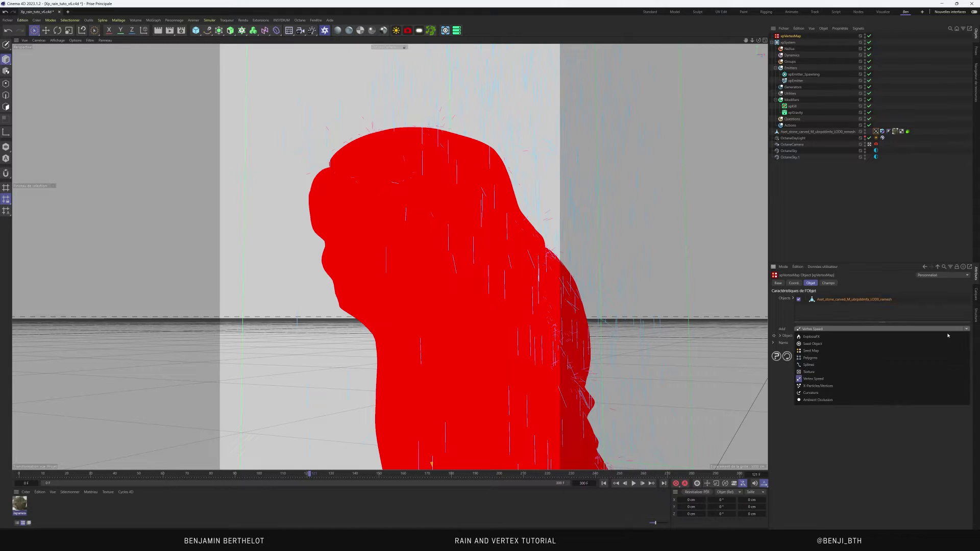
Add an X-Particles/Vertices layer linked to xpEmitter and replay the rain to check wet spots
{"action": "left_click", "coordinate": [827, 329]}
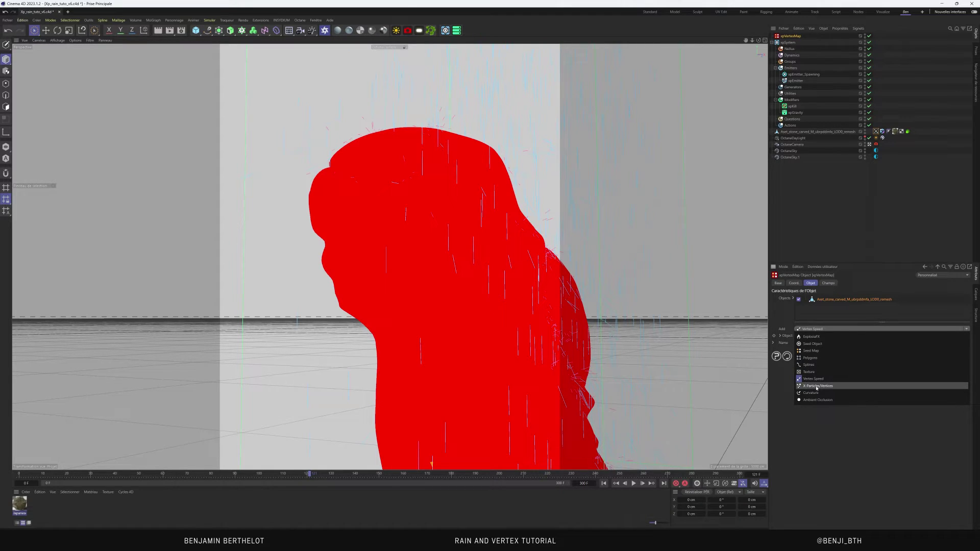
{"action": "left_click", "coordinate": [816, 387]}
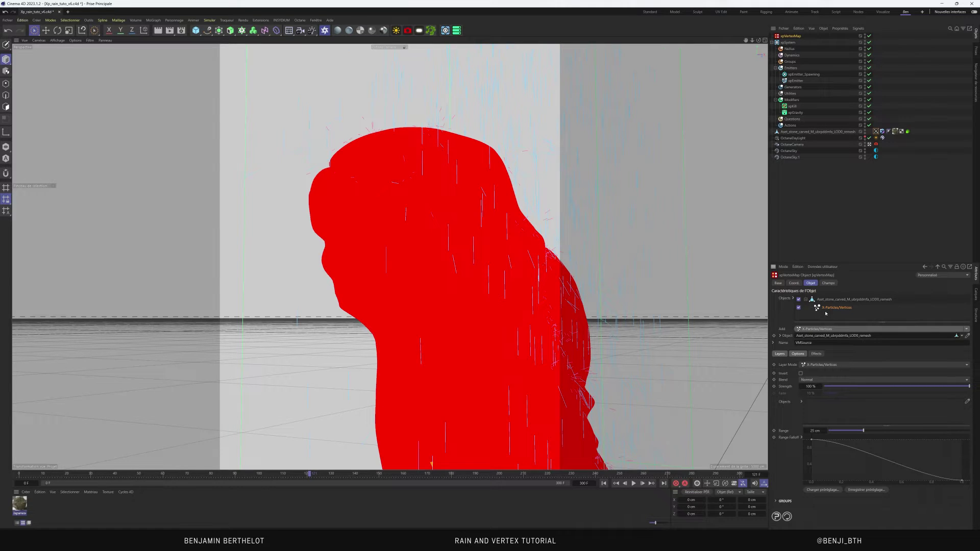
{"action": "left_click_drag", "start_coordinate": [794, 82], "coordinate": [843, 362]}
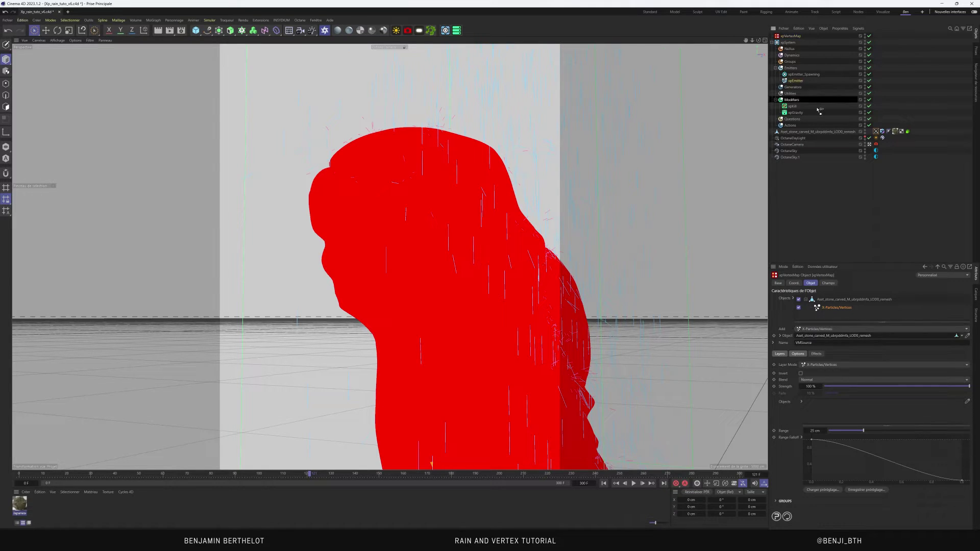
{"action": "left_click_drag", "start_coordinate": [822, 413], "coordinate": [819, 413]}
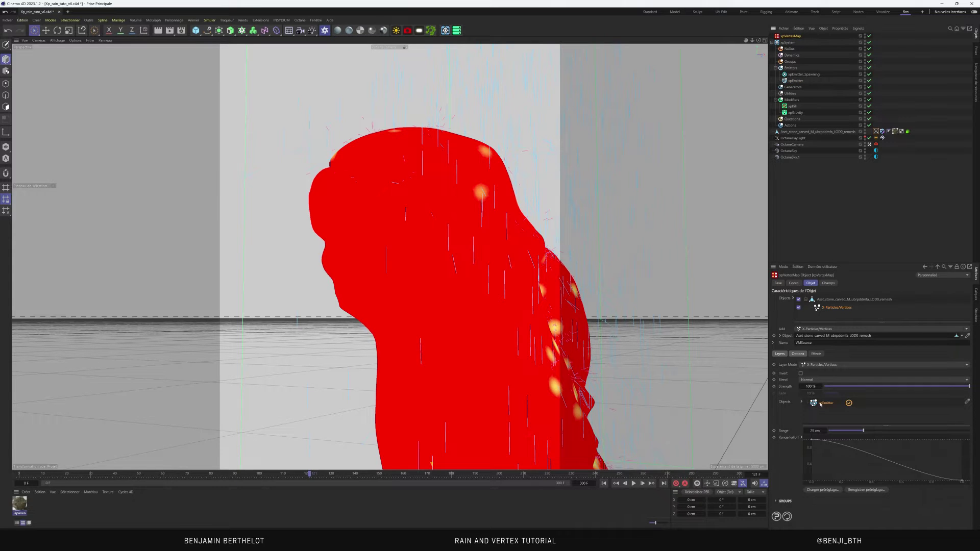
{"action": "left_click", "coordinate": [603, 483]}
{"action": "left_click", "coordinate": [633, 484]}
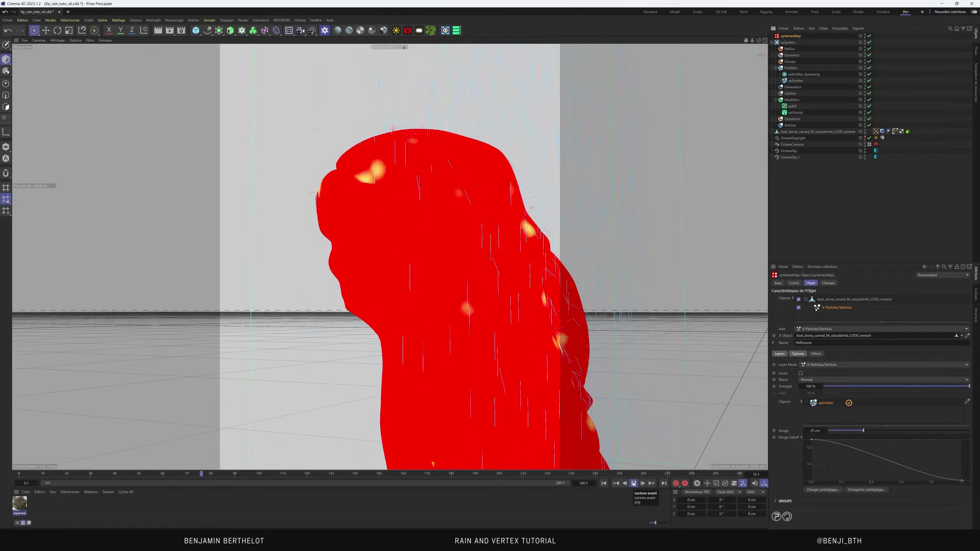
{"action": "left_click", "coordinate": [633, 483]}
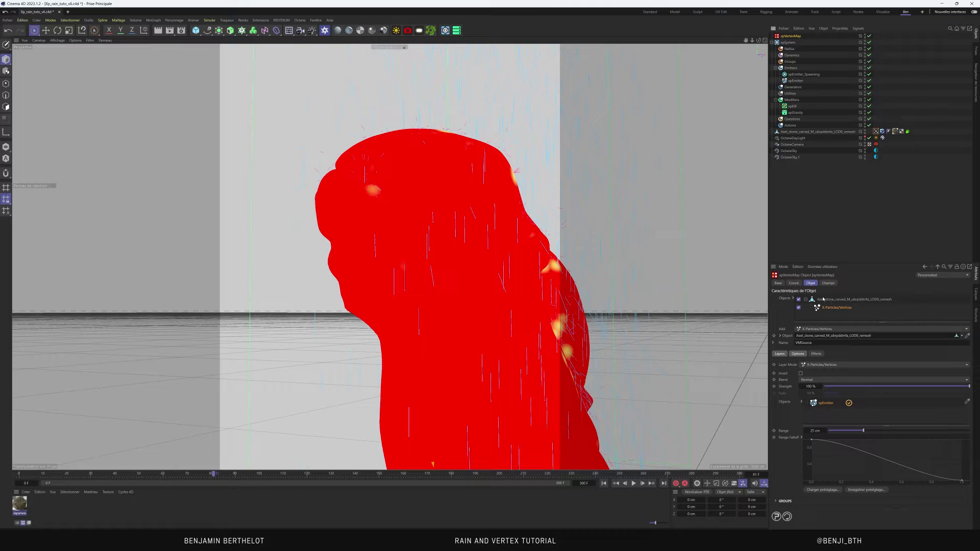
{"action": "left_click", "coordinate": [825, 300]}
{"action": "left_click", "coordinate": [829, 329]}
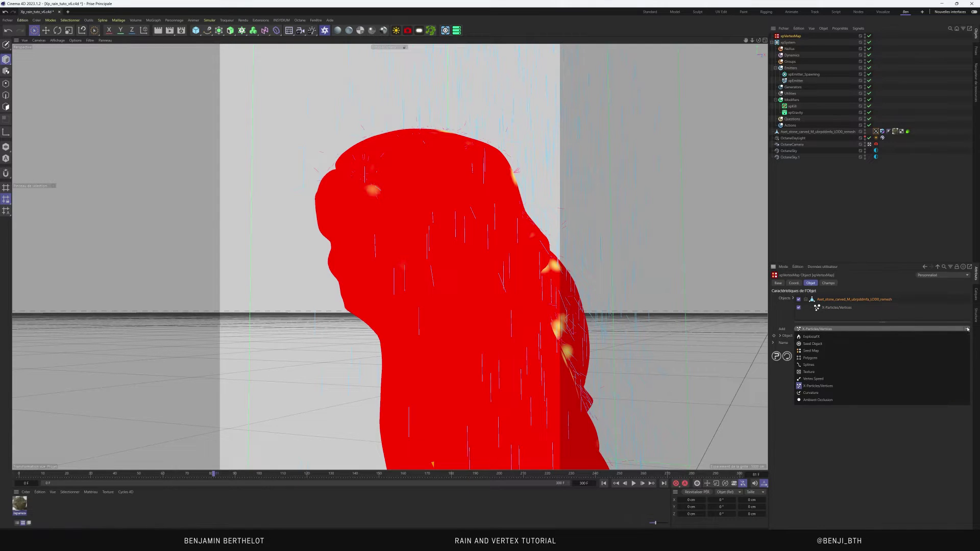
Add a Seed Map layer linked to the VMSource vertex map in Reveal mode
{"action": "left_click", "coordinate": [829, 351]}
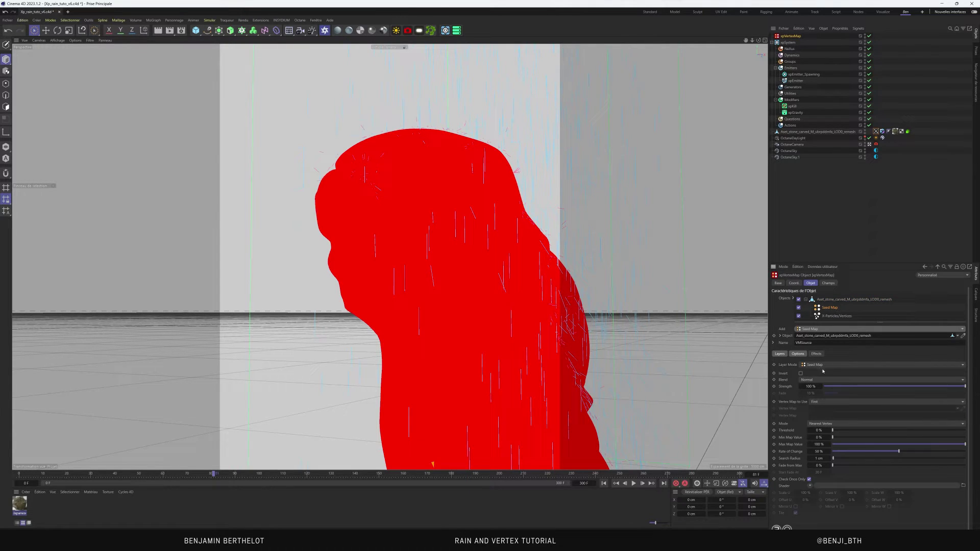
{"action": "left_click", "coordinate": [826, 401]}
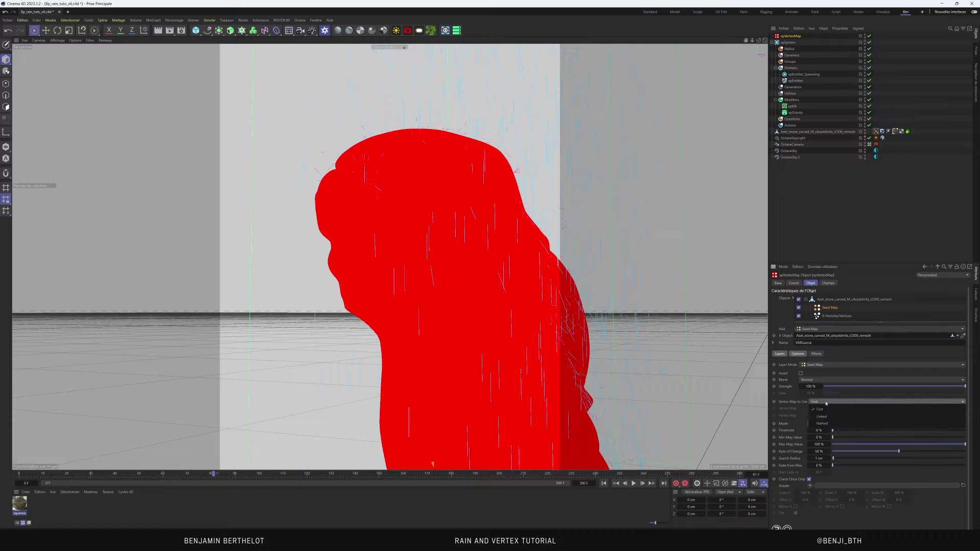
{"action": "left_click", "coordinate": [821, 415]}
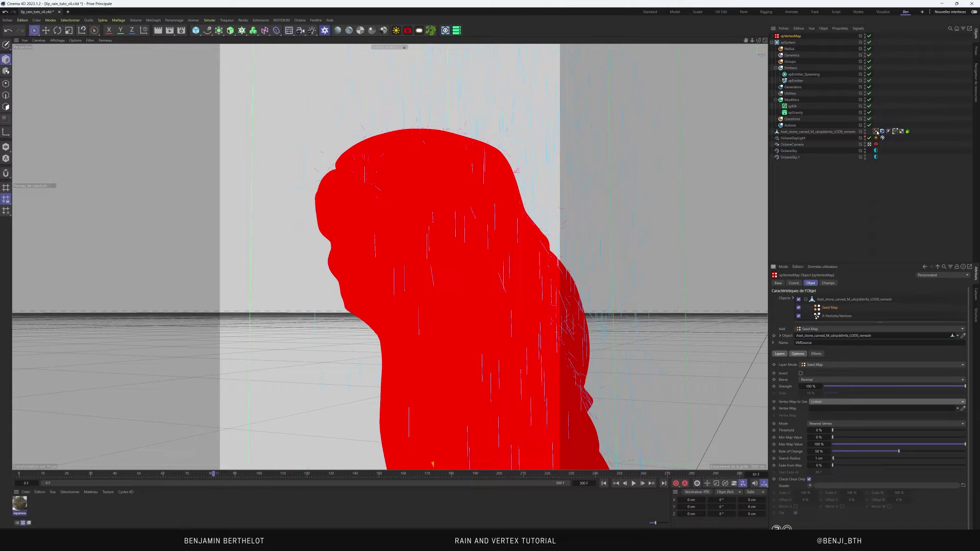
{"action": "left_click_drag", "start_coordinate": [877, 131], "coordinate": [868, 247]}
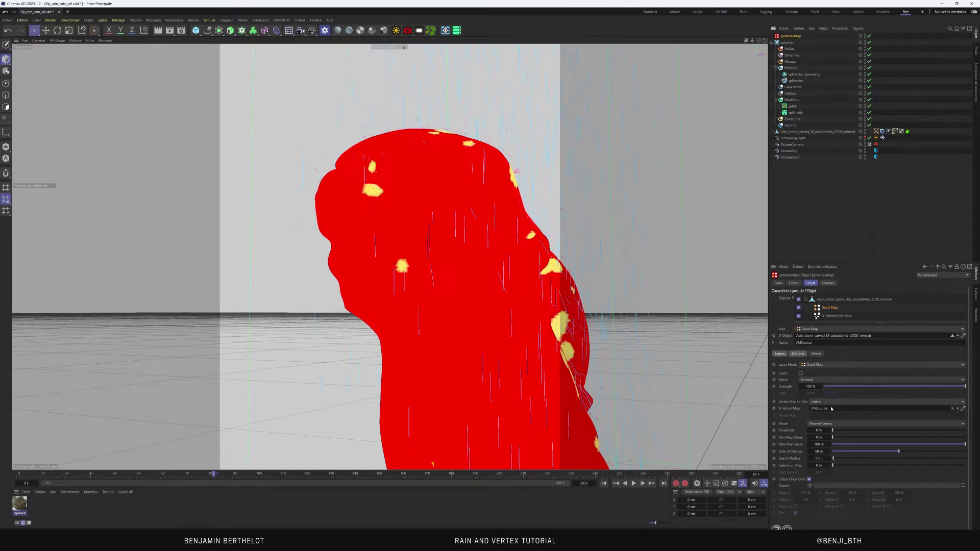
{"action": "left_click", "coordinate": [830, 424]}
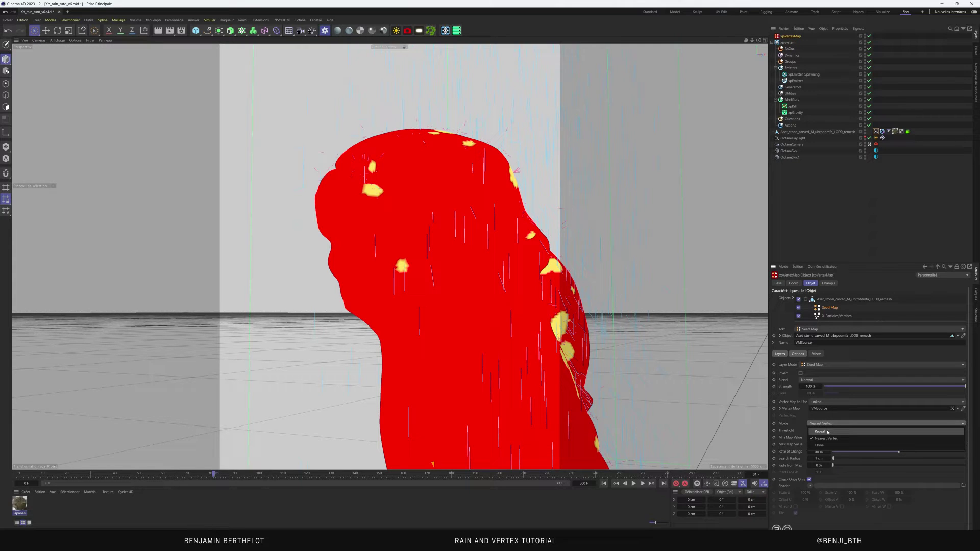
{"action": "left_click", "coordinate": [827, 432]}
Preview the spreading spots and set the X-Particles/Vertices range to 10 cm
{"action": "left_click", "coordinate": [622, 484]}
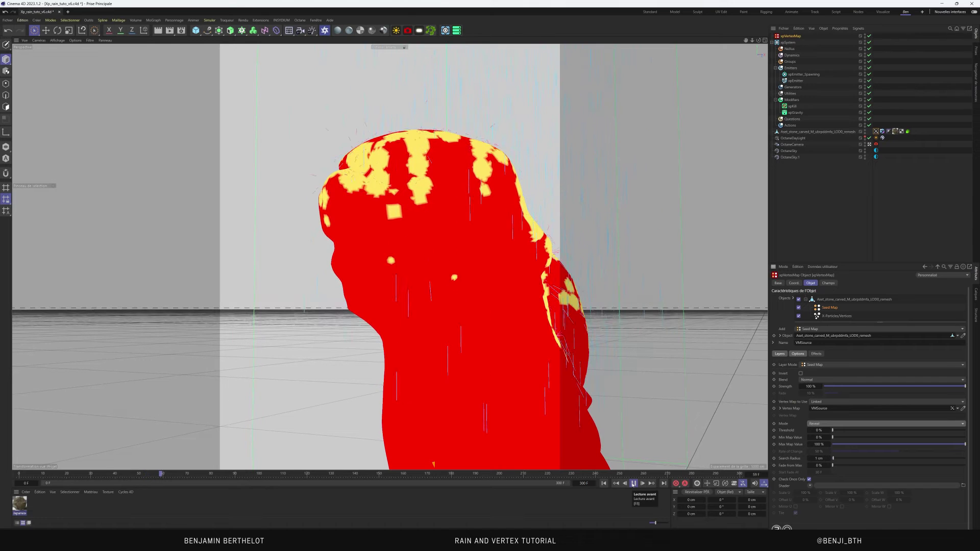
{"action": "left_click", "coordinate": [634, 484]}
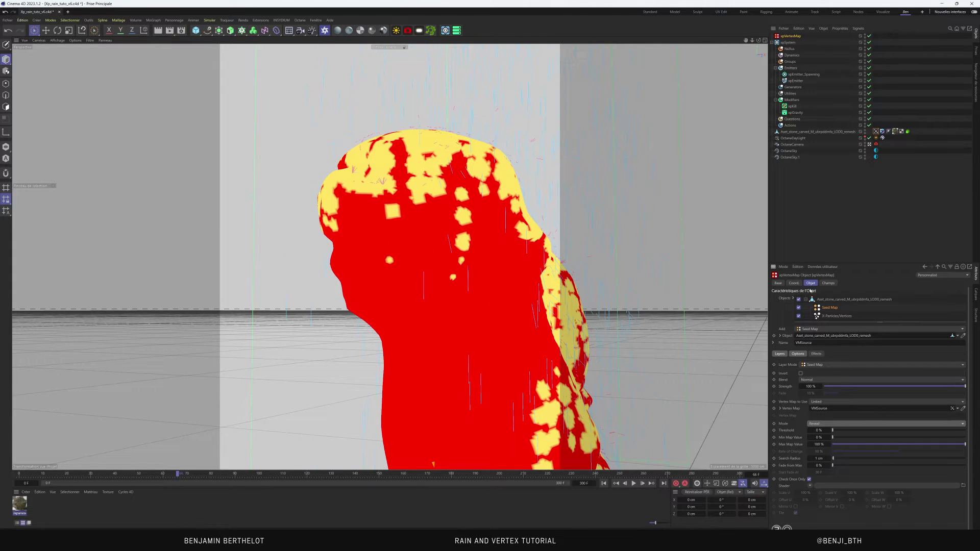
{"action": "left_click", "coordinate": [834, 316]}
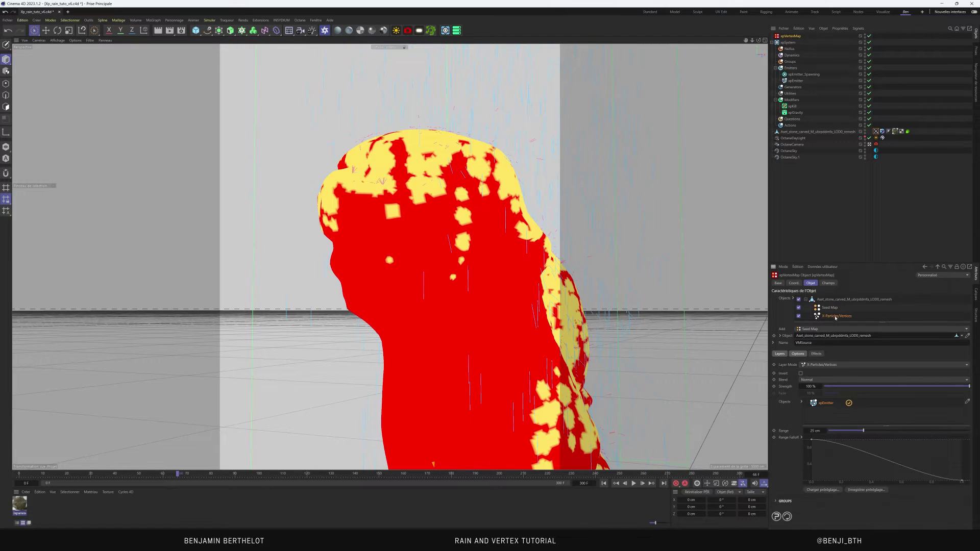
{"action": "double_click", "coordinate": [815, 431]}
{"action": "type", "text": "10"}
{"action": "key", "text": "Return"}
Set the Seed Map layer's Effects smoothing to 1
{"action": "left_click", "coordinate": [822, 308]}
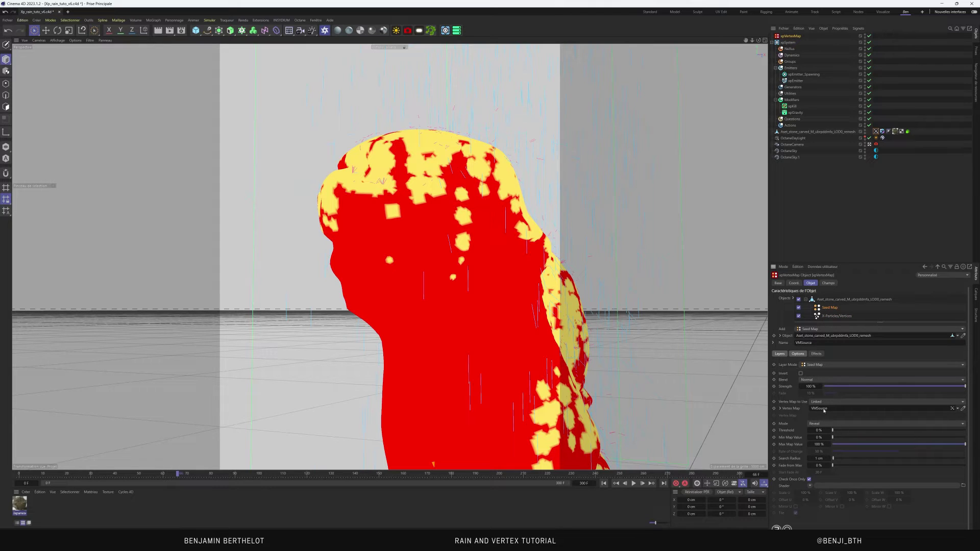
{"action": "left_click", "coordinate": [816, 353]}
{"action": "double_click", "coordinate": [810, 365]}
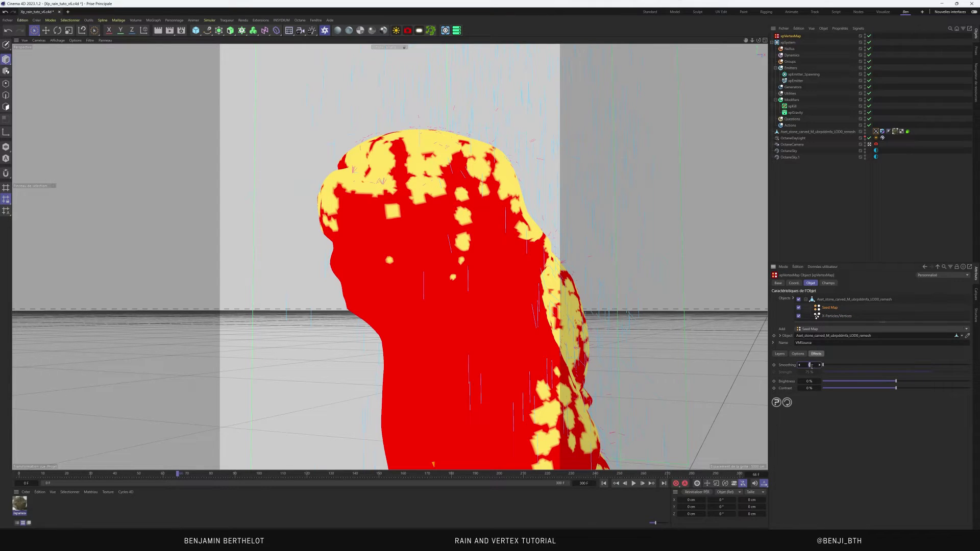
{"action": "type", "text": "1"}
{"action": "key", "text": "Return"}
Preview playback and fine-tune the smoothing slider to 75% strength
{"action": "left_click", "coordinate": [604, 483]}
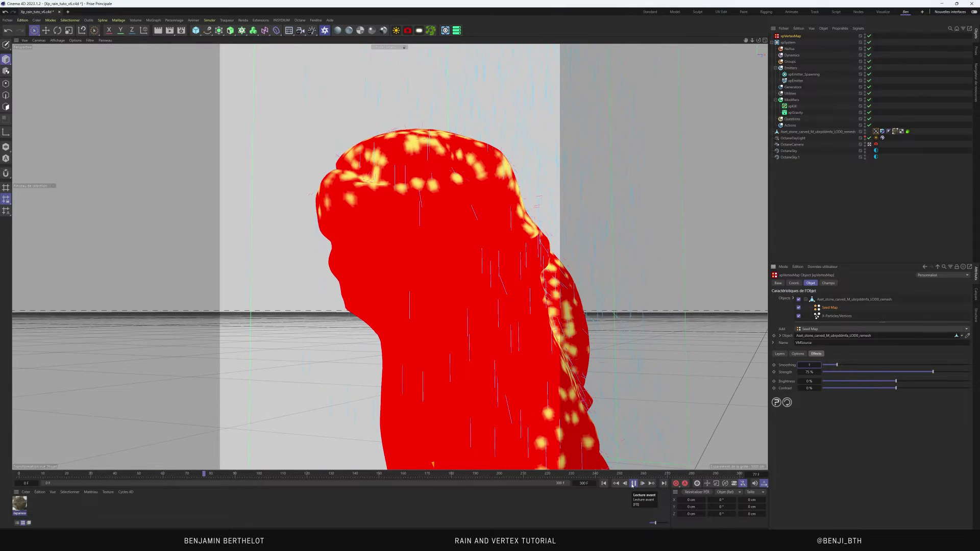
{"action": "left_click", "coordinate": [633, 483]}
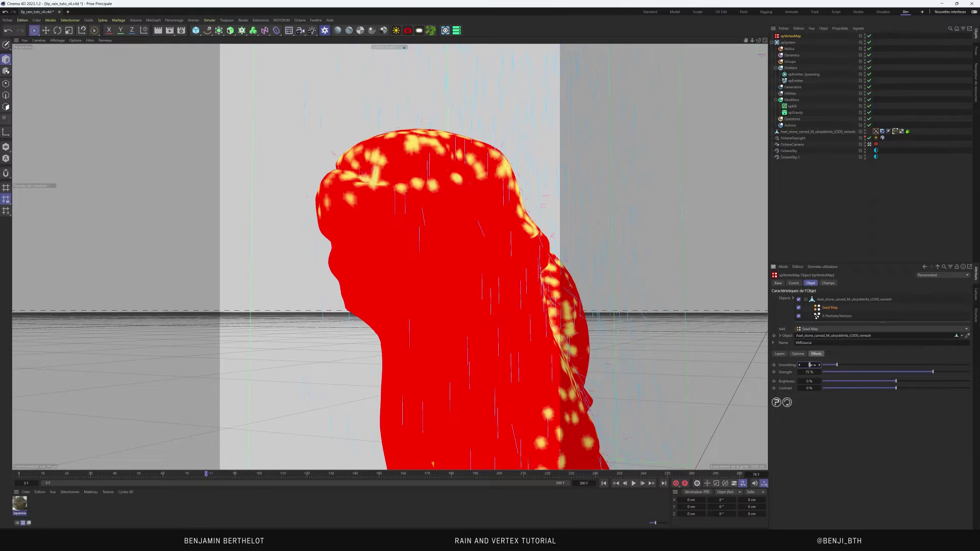
{"action": "left_click_drag", "start_coordinate": [810, 365], "coordinate": [811, 365]}
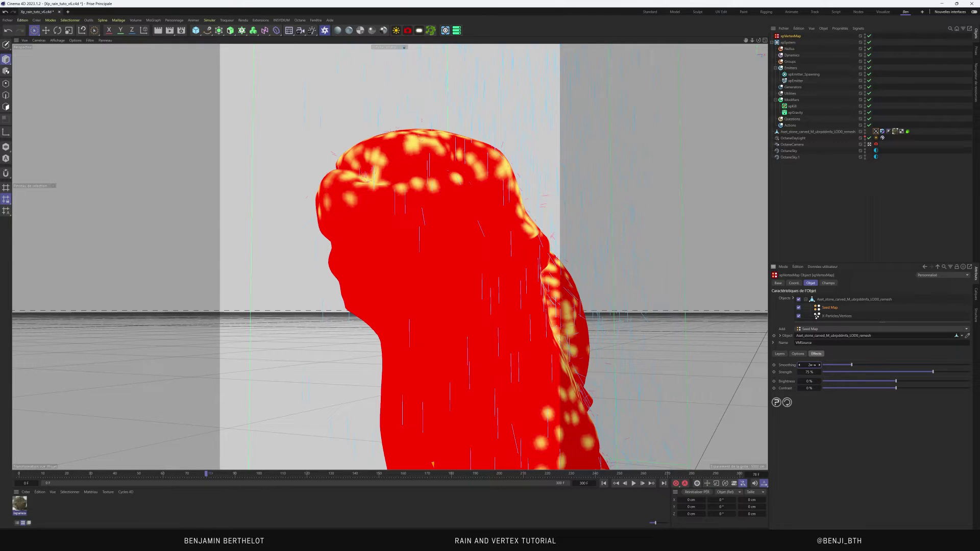
{"action": "left_click", "coordinate": [829, 317]}
{"action": "left_click_drag", "start_coordinate": [810, 365], "coordinate": [811, 365]}
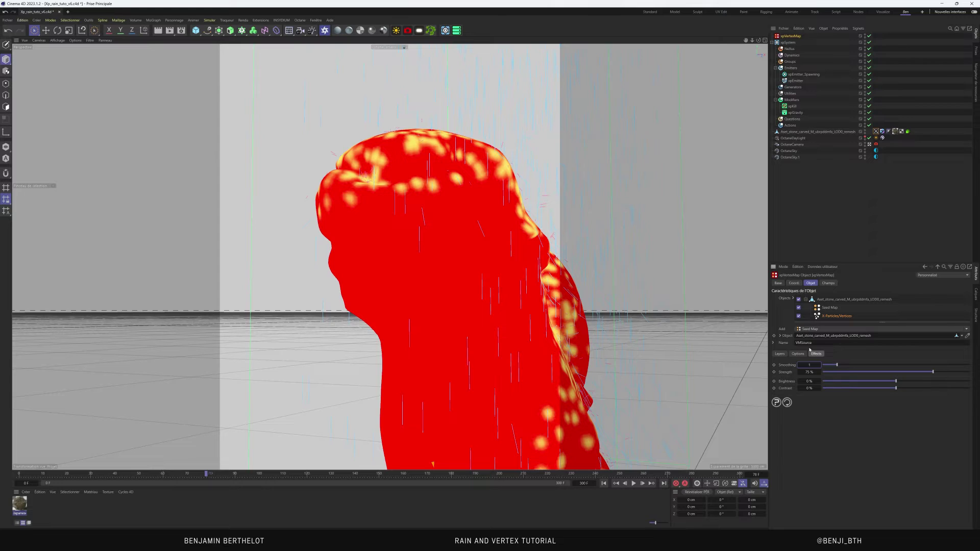
{"action": "left_click", "coordinate": [799, 284]}
Play the rain animation from frame 0 to review the wet spots, then select VMSource
{"action": "left_click", "coordinate": [798, 354]}
{"action": "mouse_move", "coordinate": [815, 393]}
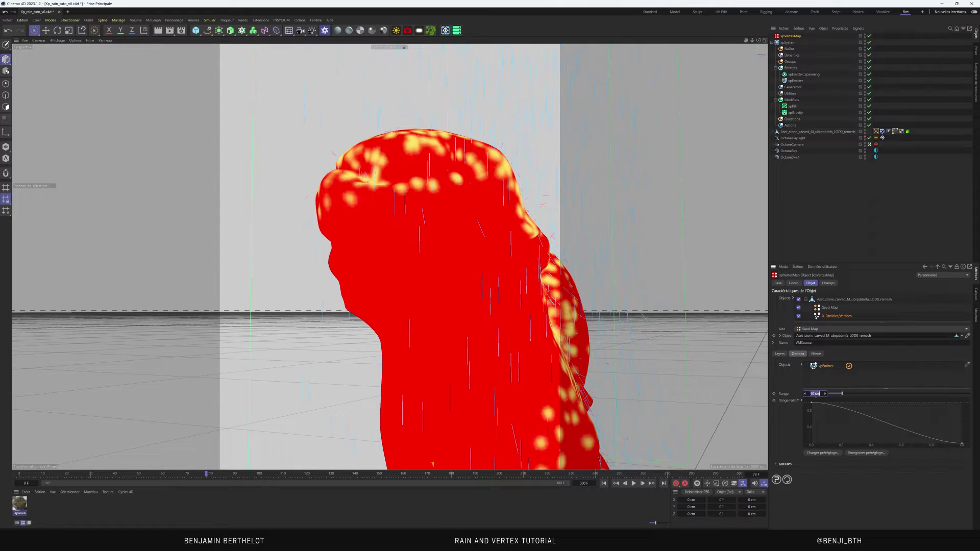
{"action": "left_click", "coordinate": [603, 484]}
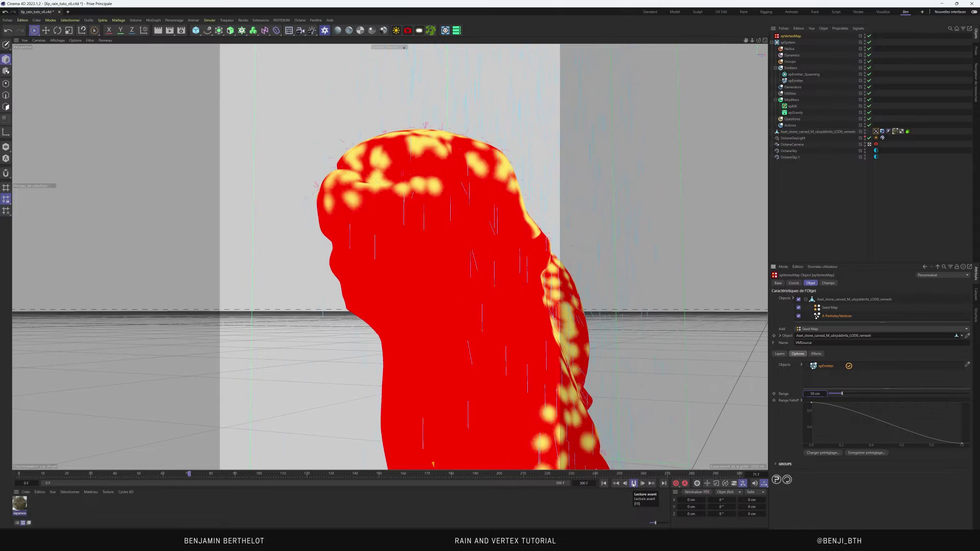
{"action": "left_click", "coordinate": [634, 483]}
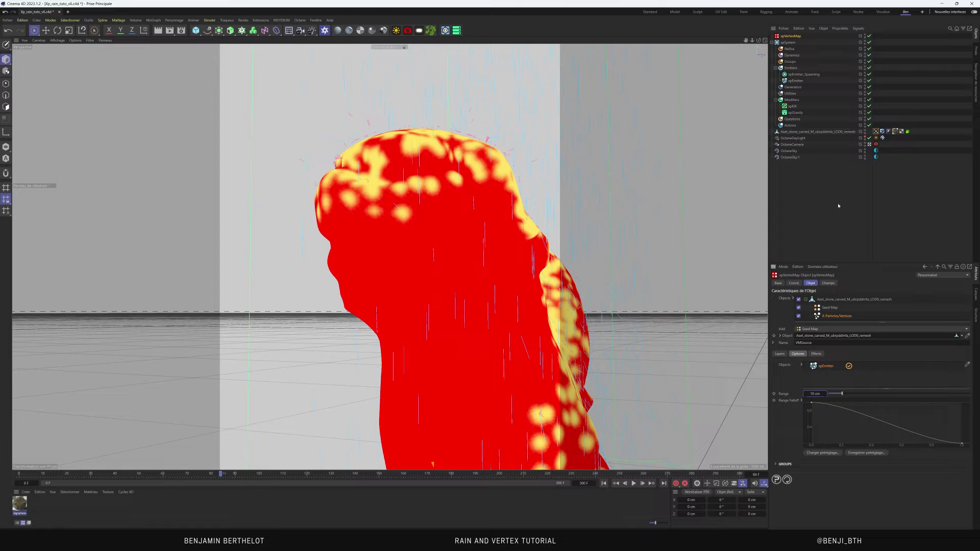
{"action": "left_click", "coordinate": [785, 174]}
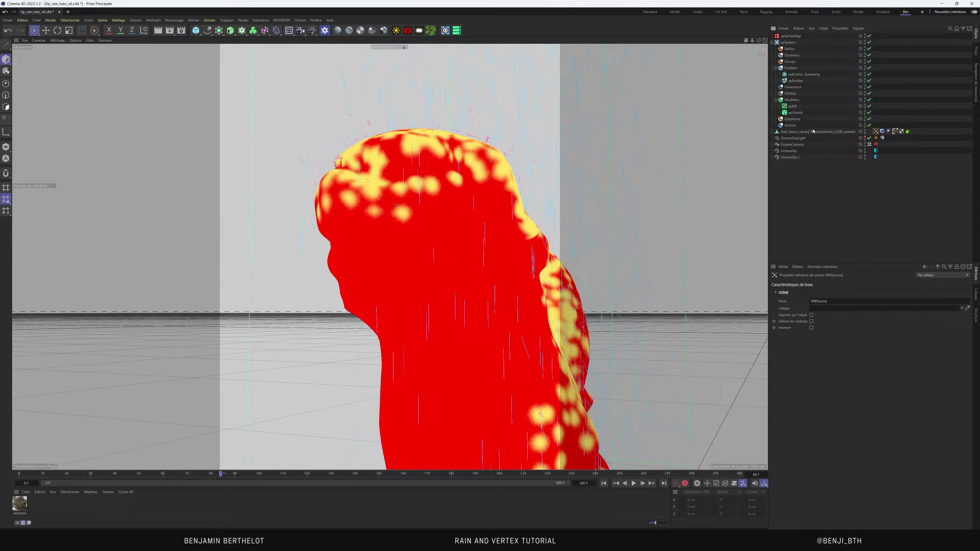
Open the Octane Live Viewer and give both emitters Octane Object tags rendering particles as Geometry
{"action": "left_click", "coordinate": [337, 30]}
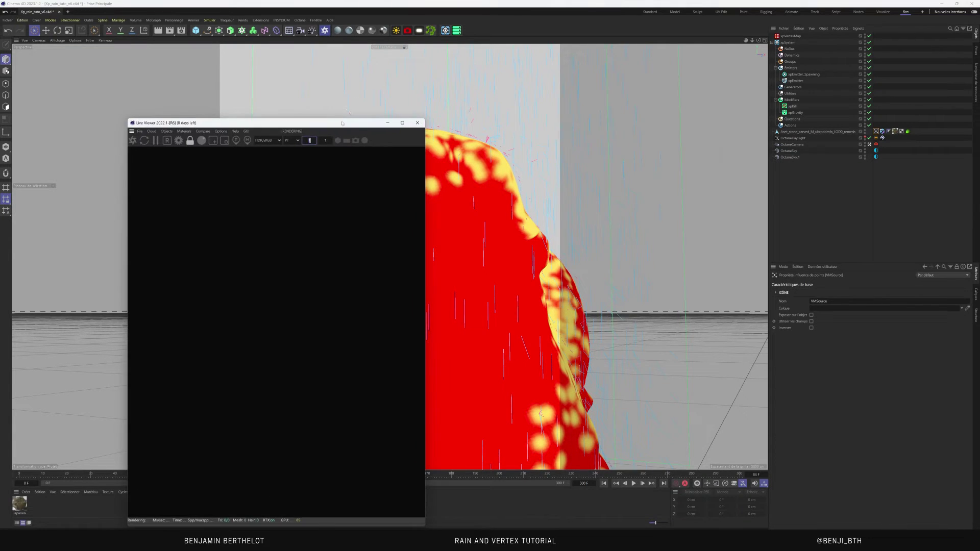
{"action": "left_click_drag", "start_coordinate": [343, 122], "coordinate": [675, 57]}
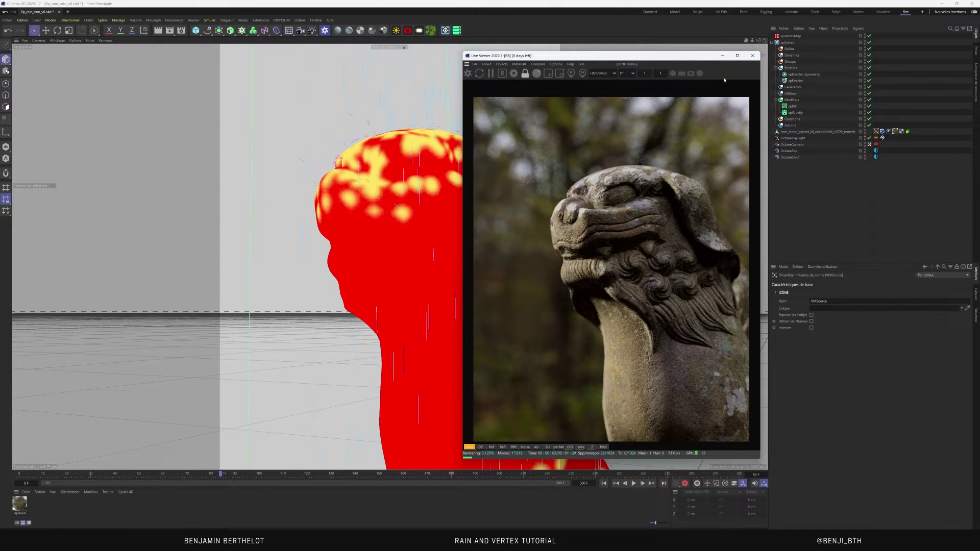
{"action": "left_click", "coordinate": [795, 80]}
{"action": "right_click", "coordinate": [795, 81]}
{"action": "mouse_move", "coordinate": [911, 117]}
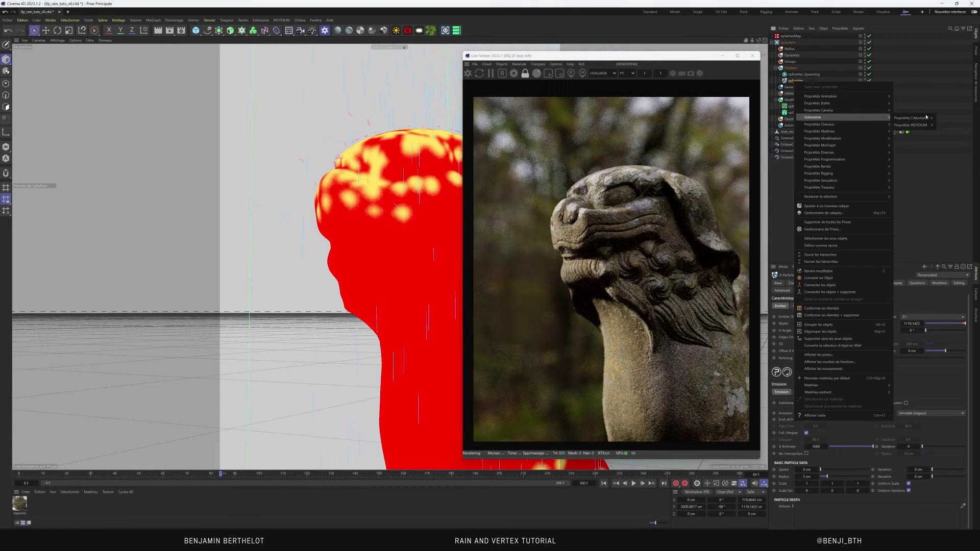
{"action": "left_click", "coordinate": [943, 144]}
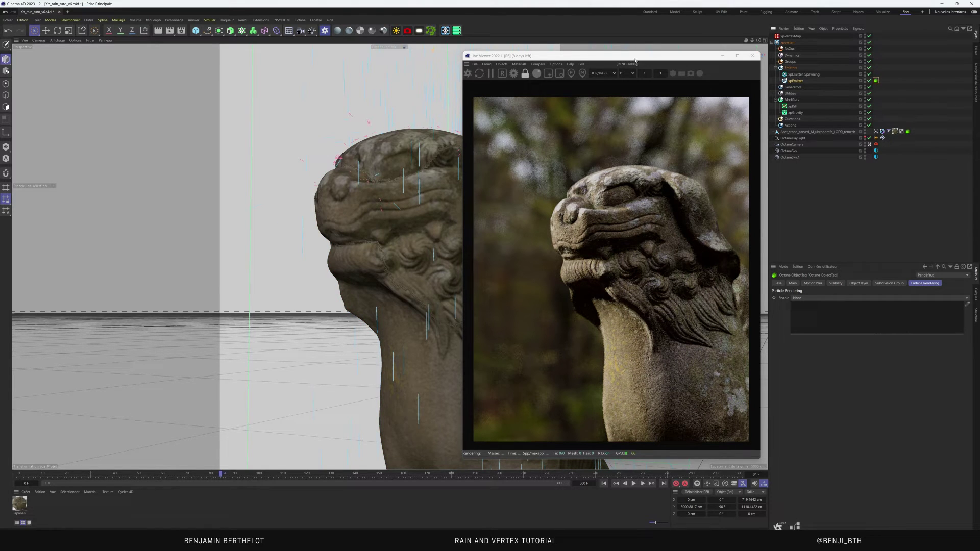
{"action": "left_click_drag", "start_coordinate": [875, 81], "coordinate": [875, 74], "text": "ctrl"}
{"action": "left_click", "coordinate": [875, 81], "text": "ctrl"}
{"action": "left_click", "coordinate": [823, 298]}
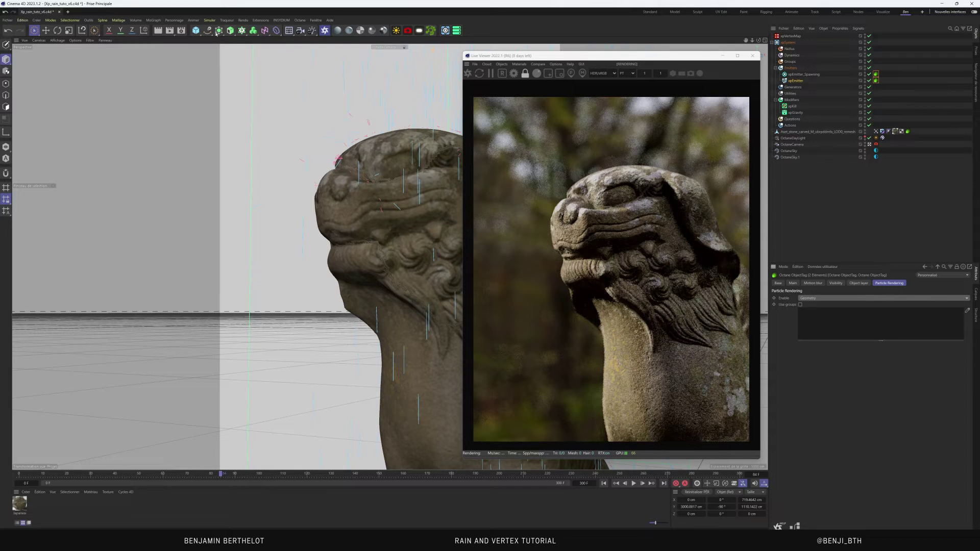
Add a sphere object with a 1 cm radius
{"action": "left_click", "coordinate": [195, 30]}
{"action": "left_click", "coordinate": [314, 52]}
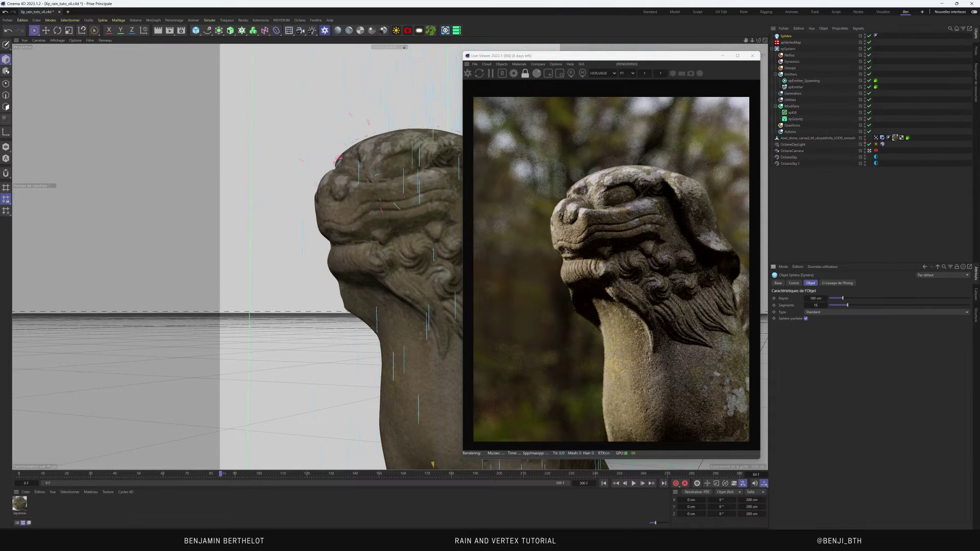
{"action": "left_click", "coordinate": [816, 297]}
{"action": "type", "text": "1"}
{"action": "key", "text": "Return"}
Rename the sphere to 'rain'
{"action": "left_click", "coordinate": [786, 37], "text": "ctrl"}
{"action": "left_click", "coordinate": [786, 37]}
{"action": "double_click", "coordinate": [786, 36]}
{"action": "key", "text": "BackSpace"}
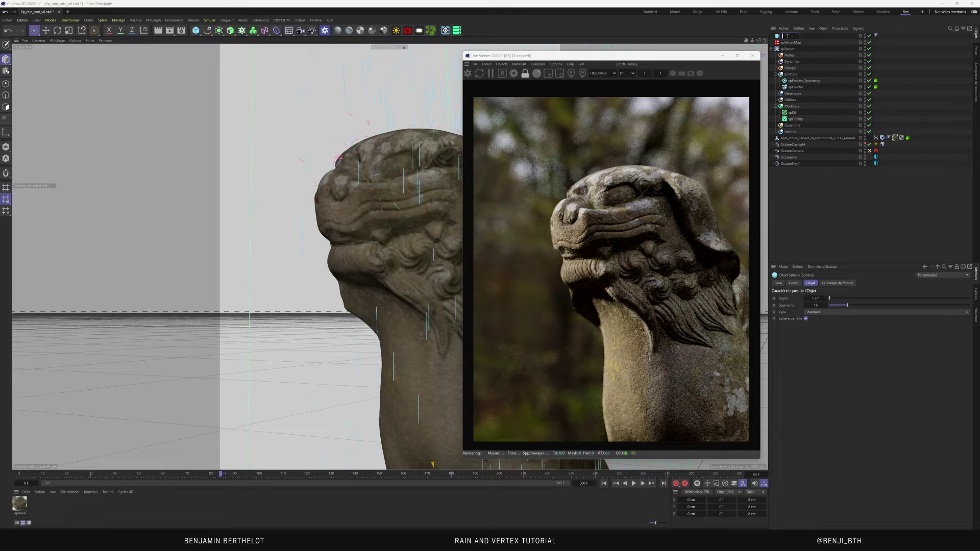
{"action": "type", "text": "rai"}
{"action": "key", "text": "Return"}
Duplicate the rain sphere and name the copy 'spawning'
{"action": "key", "text": "ctrl+c"}
{"action": "key", "text": "ctrl+v"}
{"action": "double_click", "coordinate": [785, 36]}
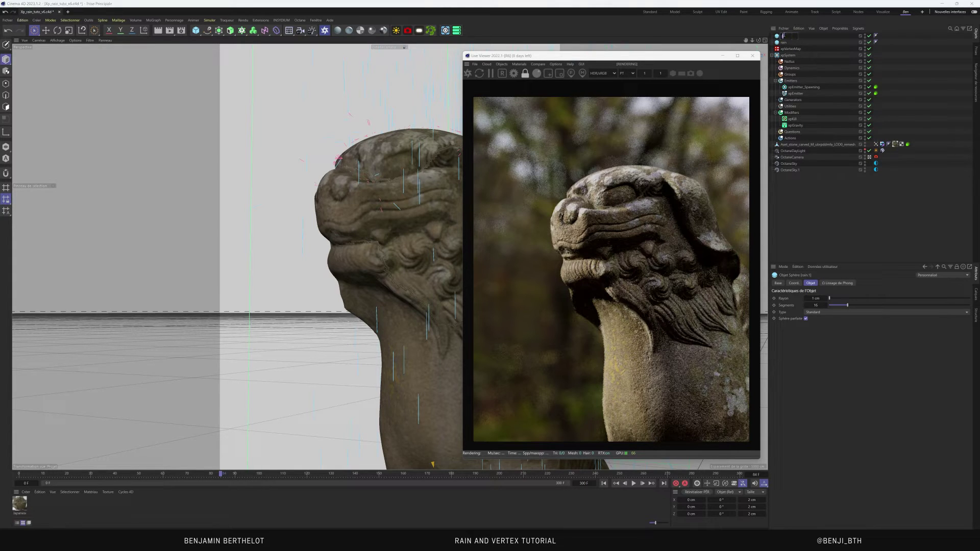
{"action": "type", "text": "ng"}
{"action": "key", "text": "Return"}
{"action": "double_click", "coordinate": [789, 36]}
{"action": "key", "text": "Return"}
Set the sphere radius to 0.4 cm and assign rain and spawning spheres to the emitters' particle rendering
{"action": "left_click", "coordinate": [816, 297]}
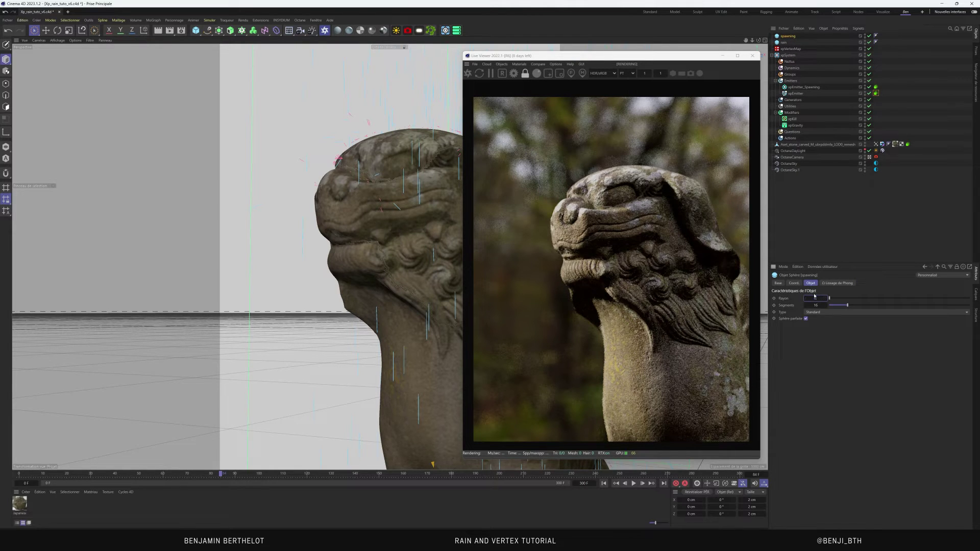
{"action": "type", "text": "0.4"}
{"action": "key", "text": "Return"}
{"action": "left_click", "coordinate": [876, 93]}
{"action": "left_click_drag", "start_coordinate": [784, 43], "coordinate": [826, 312]}
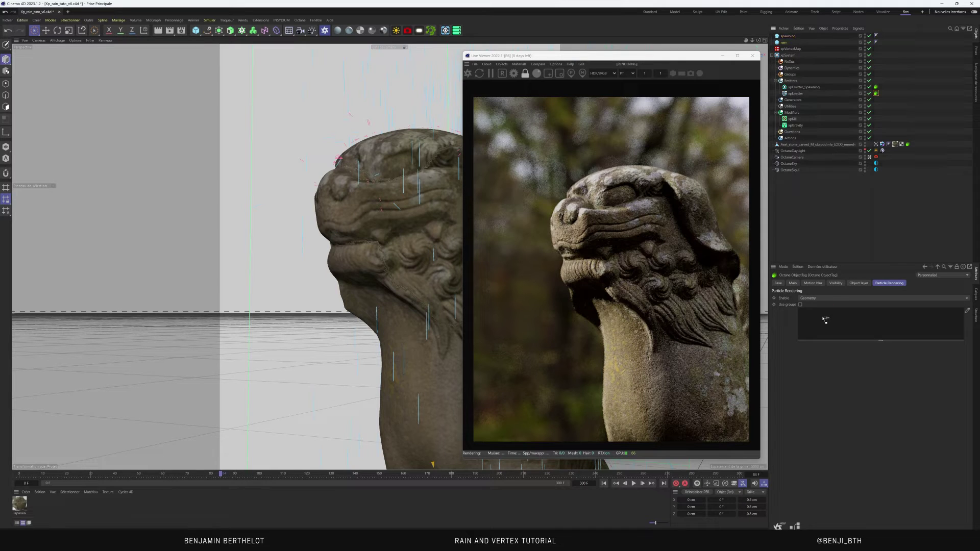
{"action": "left_click", "coordinate": [876, 87]}
{"action": "left_click_drag", "start_coordinate": [784, 37], "coordinate": [813, 322]}
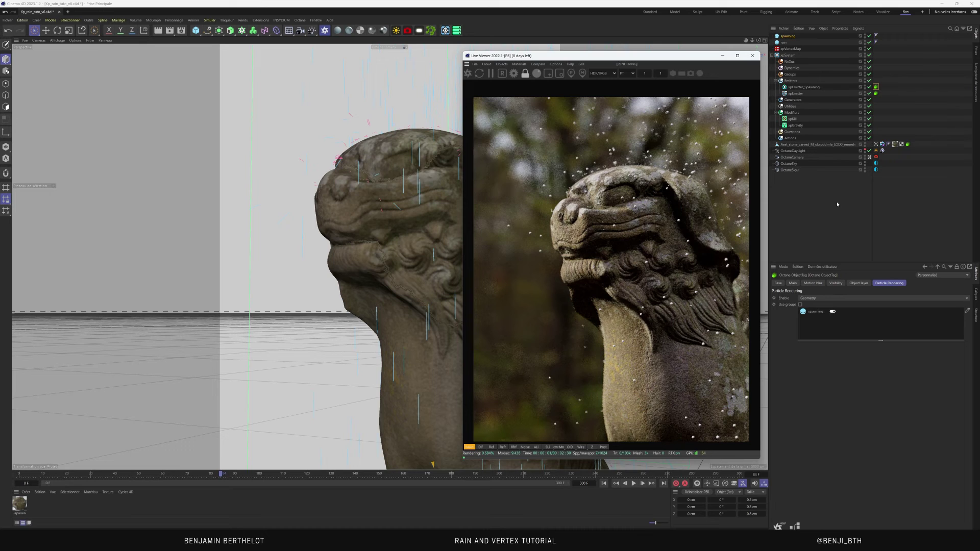
Create an OctSpec specular material and apply it to the spawning and rain spheres
{"action": "left_click", "coordinate": [349, 32]}
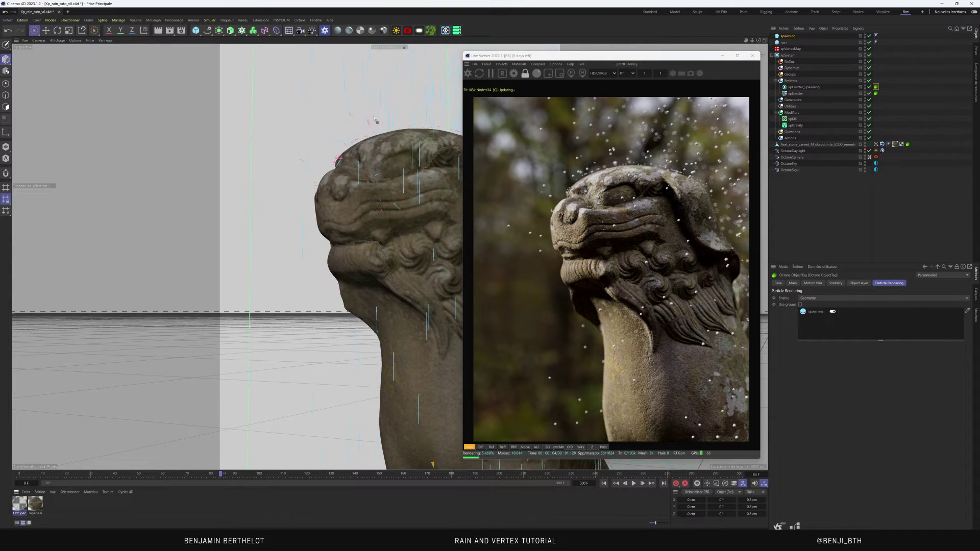
{"action": "left_click_drag", "start_coordinate": [19, 505], "coordinate": [786, 39]}
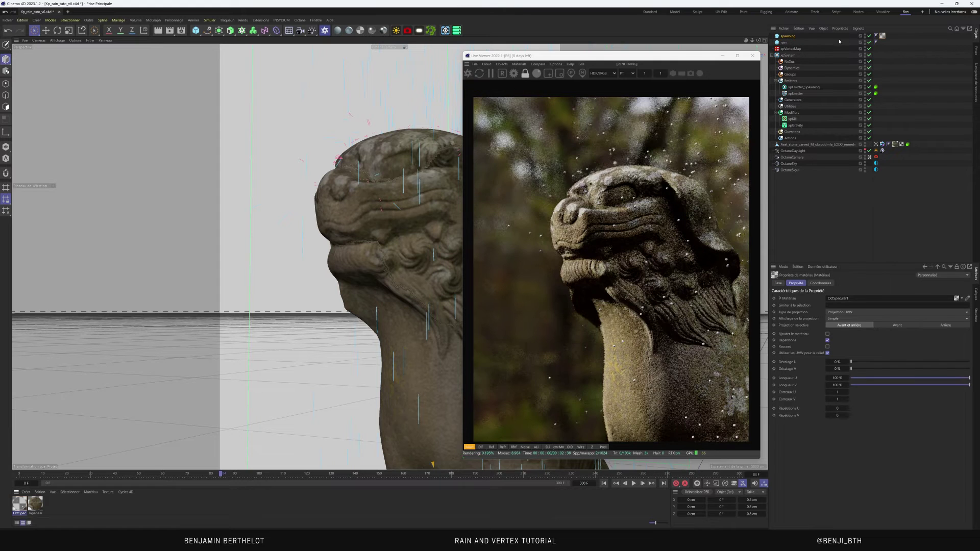
{"action": "left_click_drag", "start_coordinate": [884, 44], "coordinate": [884, 43], "text": "ctrl"}
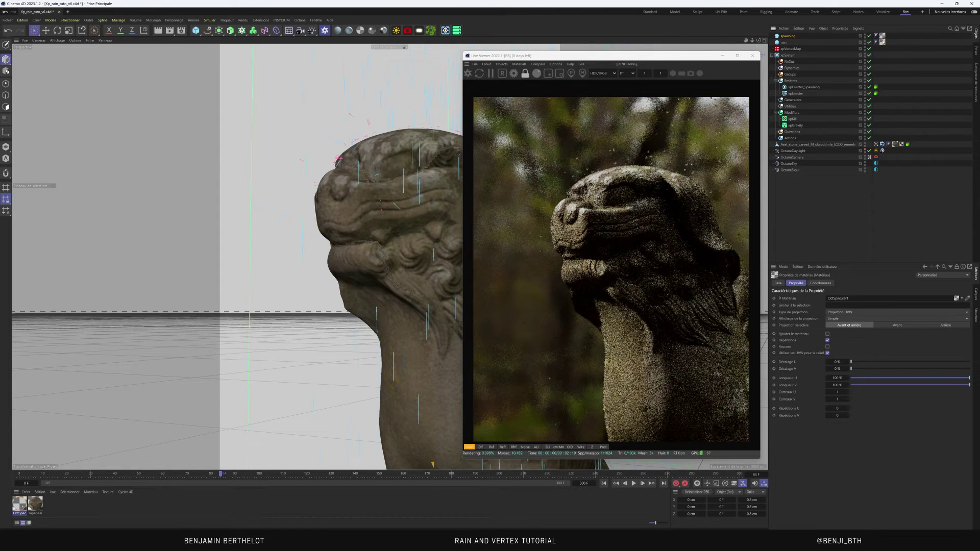
{"action": "left_click", "coordinate": [800, 158]}
Enable Octane camera motion blur with a 0.034579 shutter and -0.24630 time shift
{"action": "left_click", "coordinate": [875, 158]}
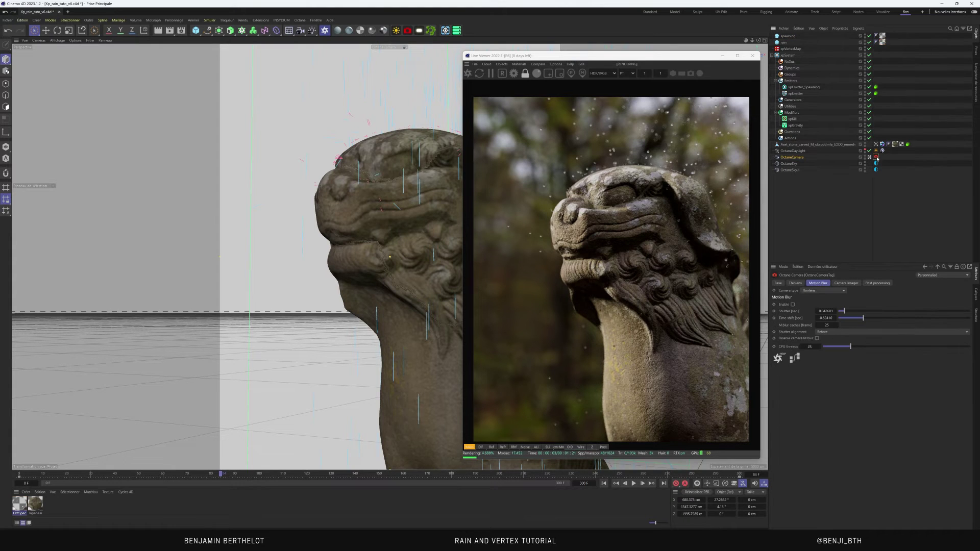
{"action": "left_click", "coordinate": [793, 304]}
{"action": "left_click", "coordinate": [633, 483]}
{"action": "left_click", "coordinate": [633, 483]}
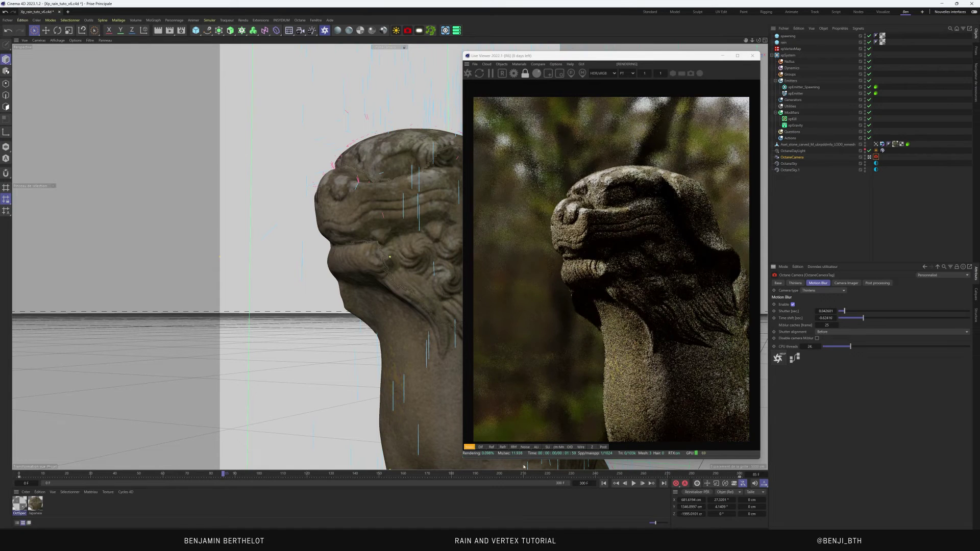
{"action": "left_click", "coordinate": [633, 483]}
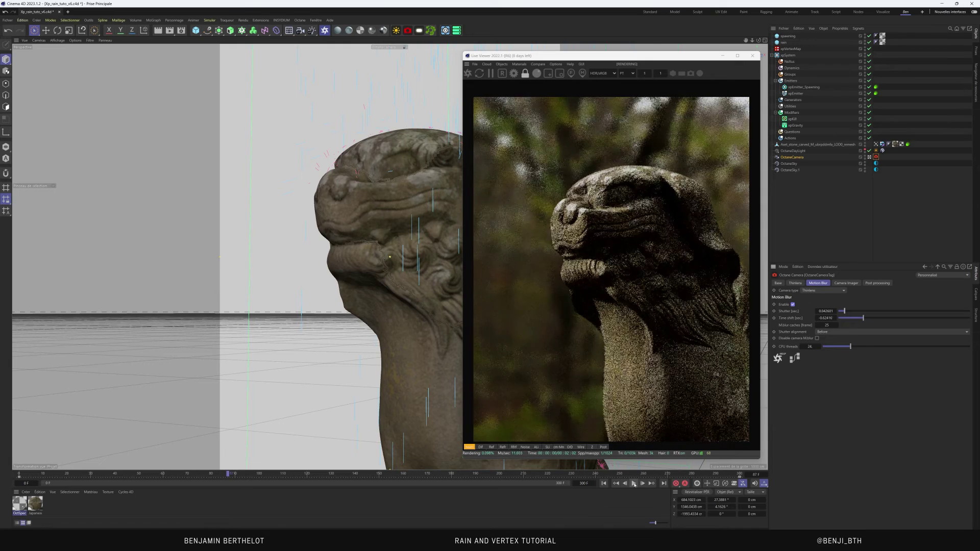
{"action": "left_click", "coordinate": [887, 319]}
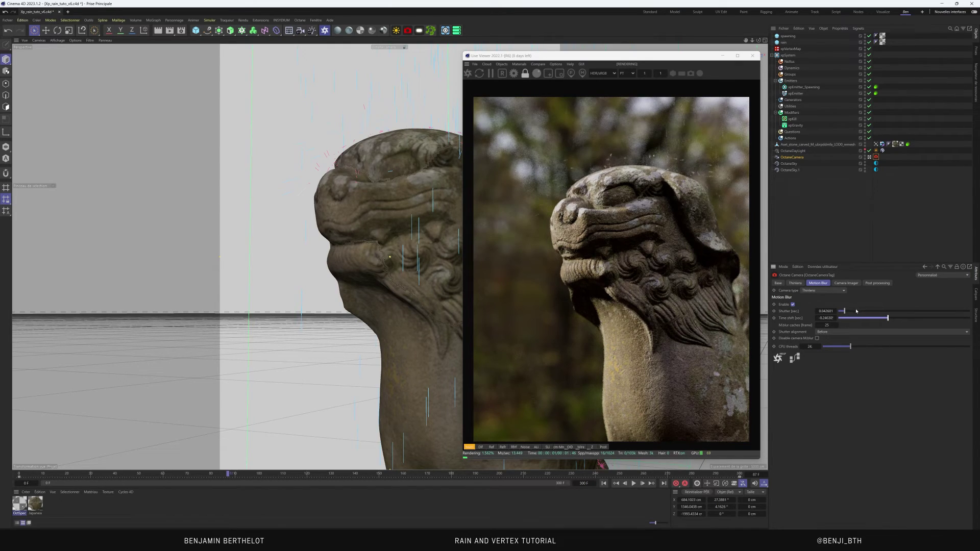
{"action": "left_click_drag", "start_coordinate": [844, 310], "coordinate": [843, 311]}
Check the refraction pass, close the Live Viewer and rewind to frame 0
{"action": "left_click", "coordinate": [480, 446]}
{"action": "left_click", "coordinate": [512, 447]}
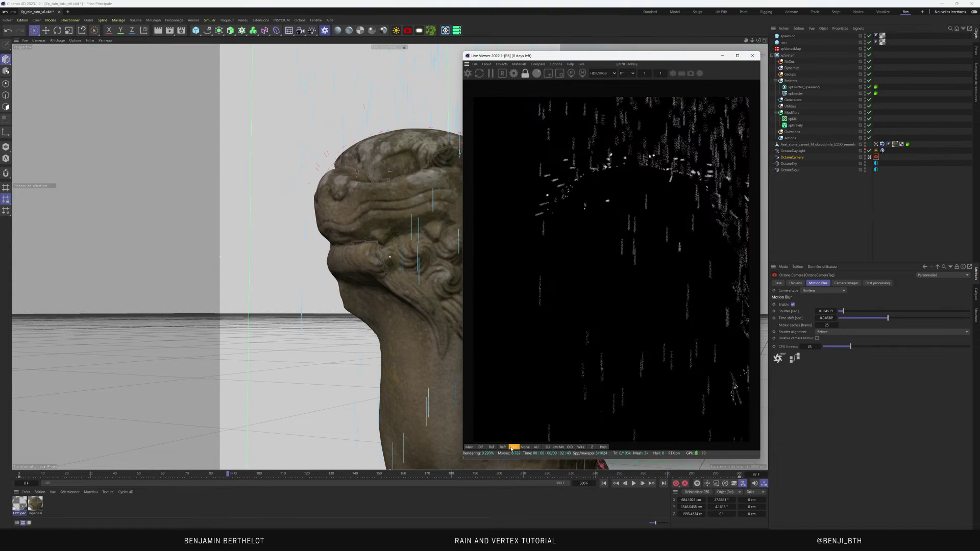
{"action": "left_click", "coordinate": [469, 447]}
{"action": "left_click", "coordinate": [752, 55]}
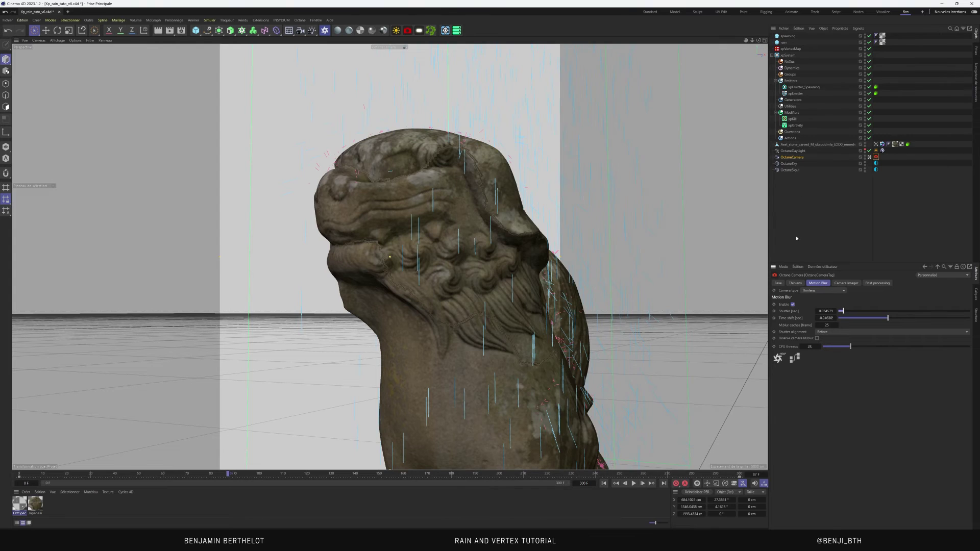
{"action": "left_click", "coordinate": [604, 484]}
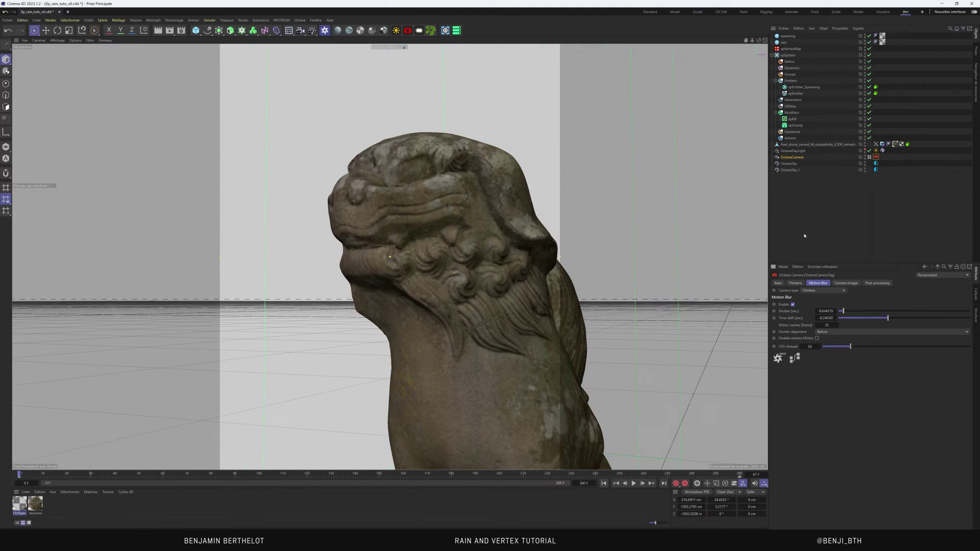
Set xpGravity strength to 3000 cm and preview the faster rain
{"action": "left_click", "coordinate": [793, 125]}
{"action": "double_click", "coordinate": [817, 323]}
{"action": "type", "text": "3000"}
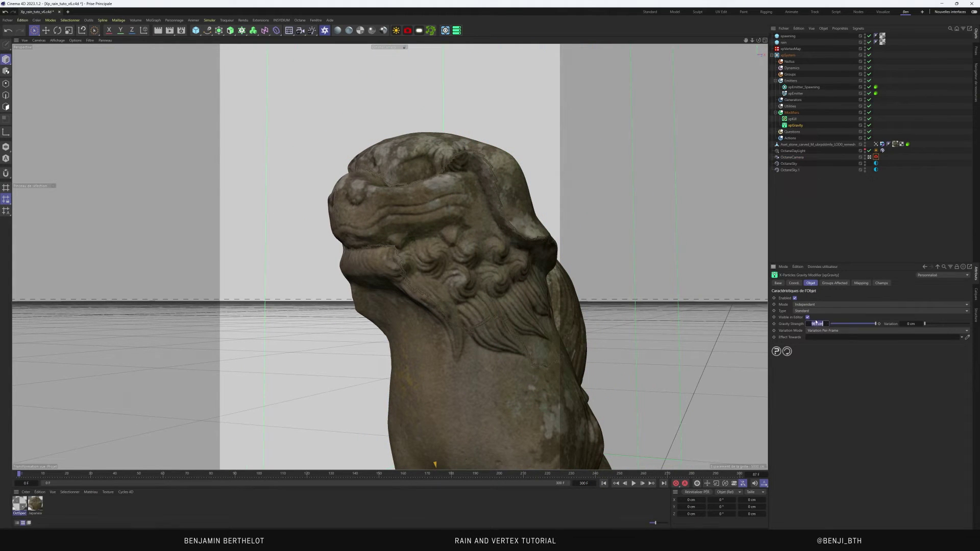
{"action": "key", "text": "Return"}
{"action": "left_click", "coordinate": [634, 483]}
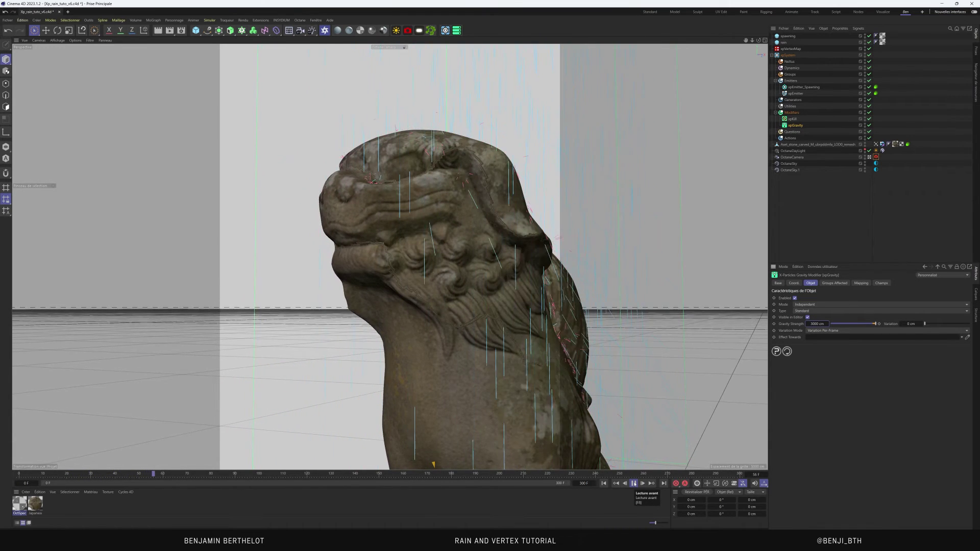
{"action": "key", "text": "F8"}
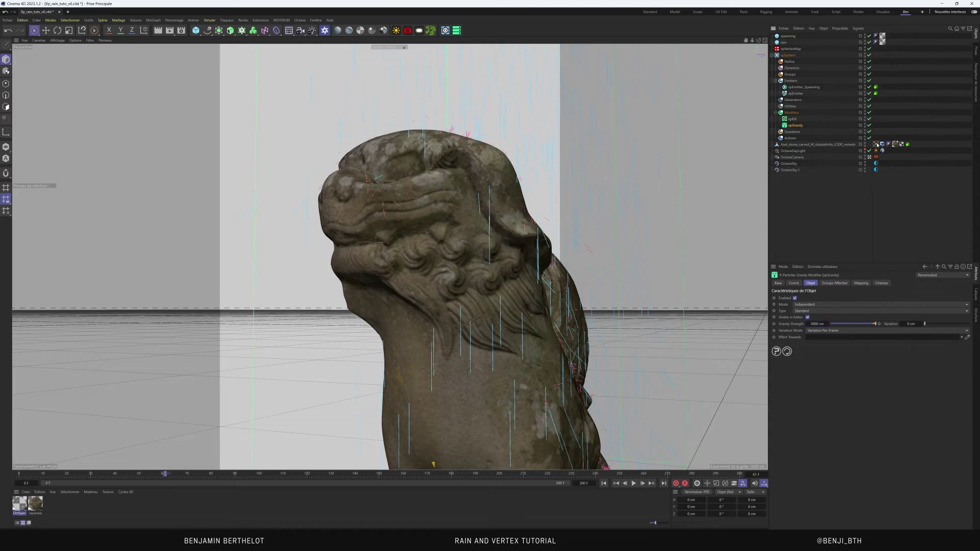
{"action": "left_click", "coordinate": [876, 143]}
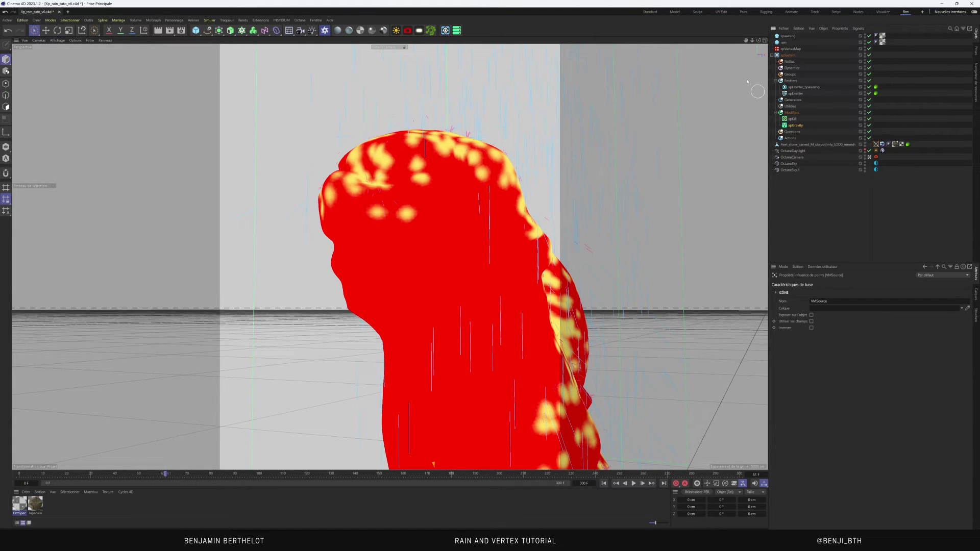
Restart the Octane live render, check the reflection pass, and shorten the shutter to 0.019802
{"action": "left_click", "coordinate": [324, 31]}
{"action": "left_click_drag", "start_coordinate": [147, 113], "coordinate": [481, 61]}
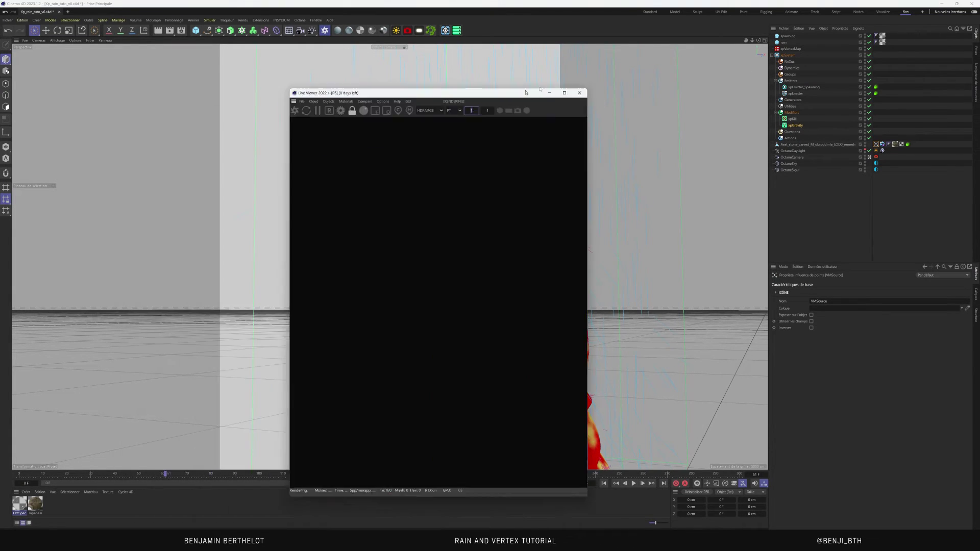
{"action": "left_click", "coordinate": [477, 79]}
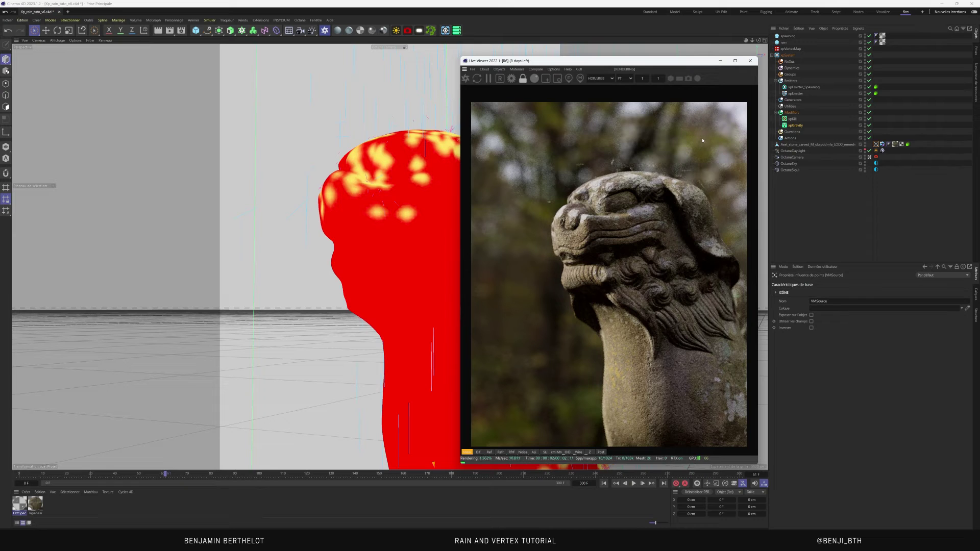
{"action": "left_click", "coordinate": [511, 453]}
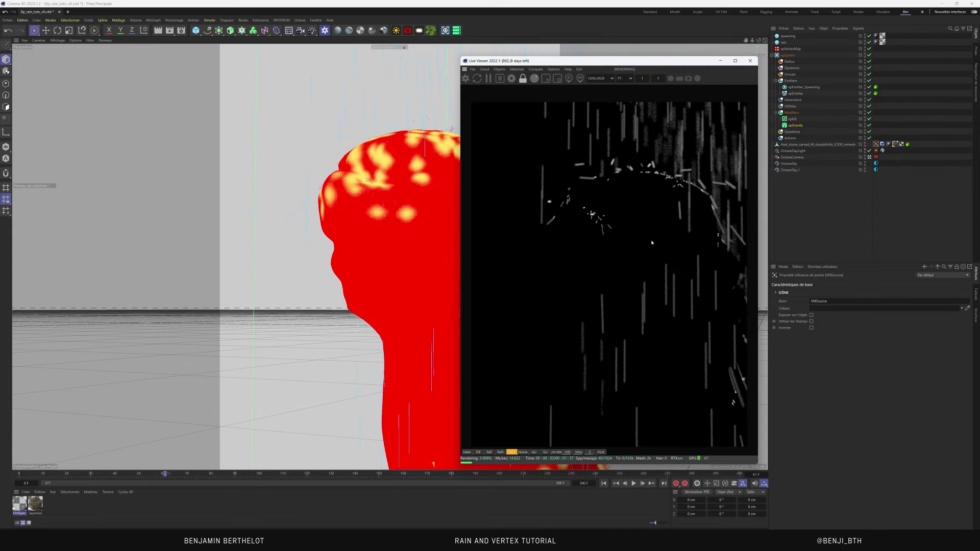
{"action": "left_click", "coordinate": [467, 452]}
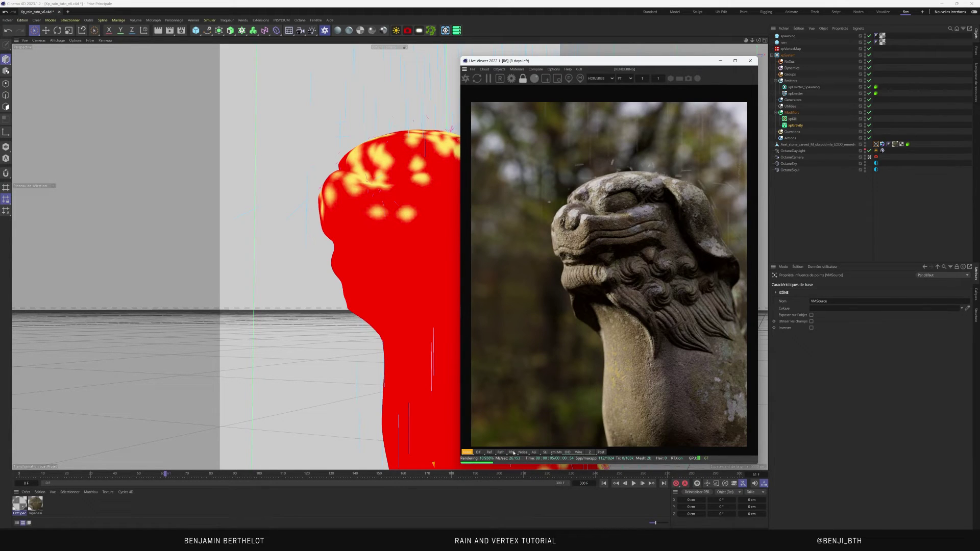
{"action": "left_click", "coordinate": [876, 157]}
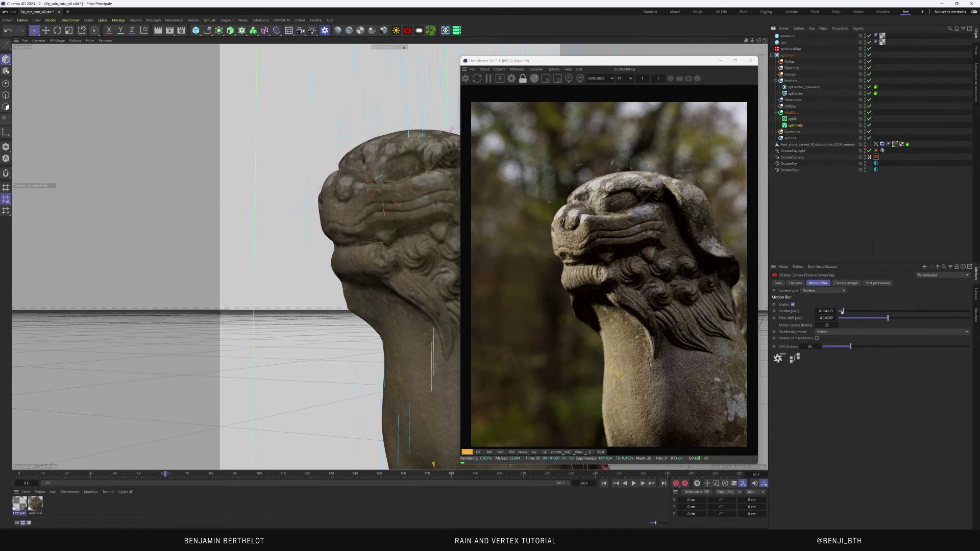
{"action": "left_click_drag", "start_coordinate": [843, 311], "coordinate": [840, 311]}
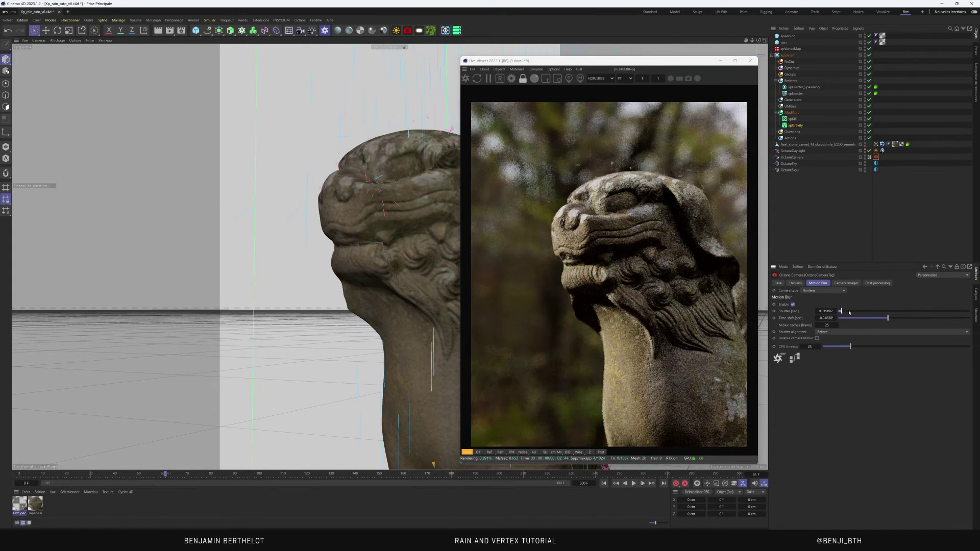
Try a 0.071521 shutter against the rain pass, then settle on 0.029654
{"action": "left_click", "coordinate": [510, 452]}
{"action": "left_click_drag", "start_coordinate": [840, 311], "coordinate": [848, 311]}
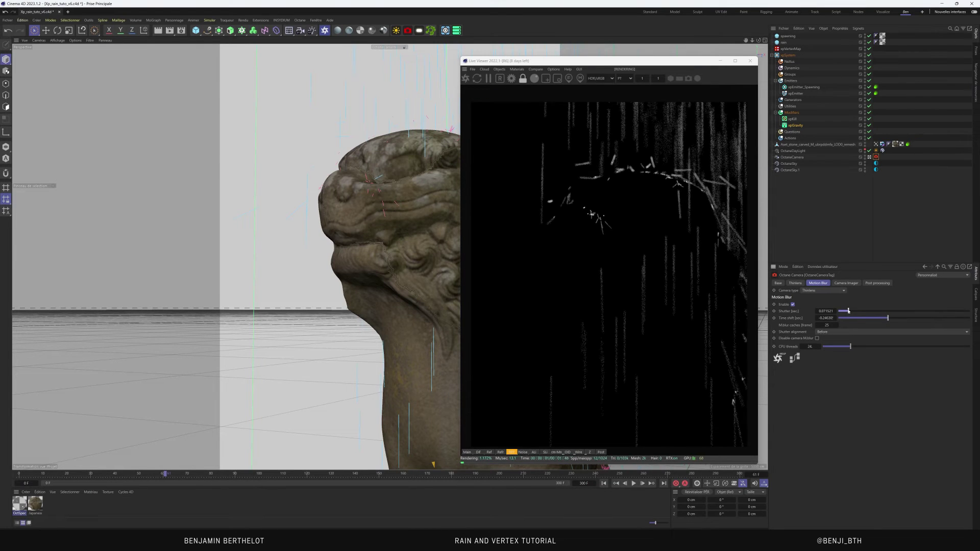
{"action": "left_click", "coordinate": [466, 451]}
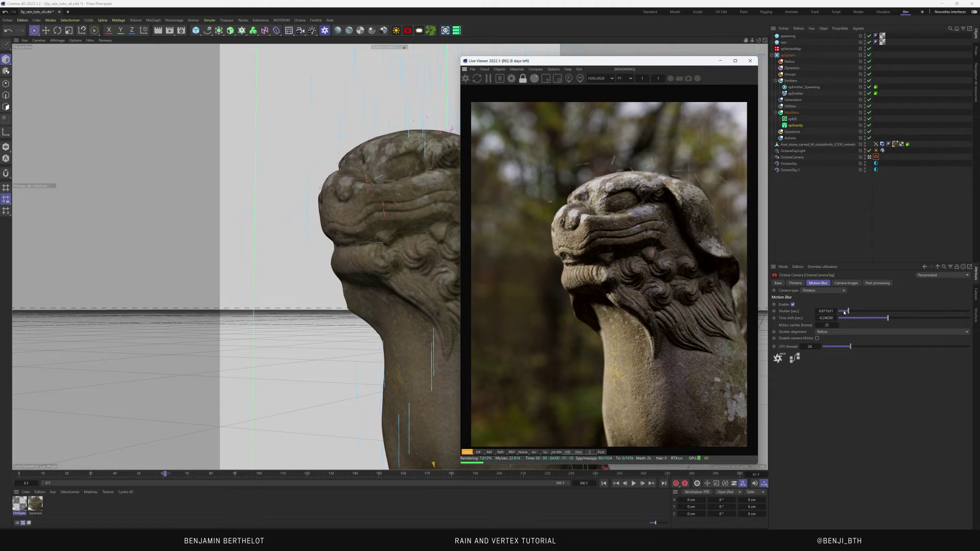
{"action": "left_click_drag", "start_coordinate": [844, 313], "coordinate": [843, 311]}
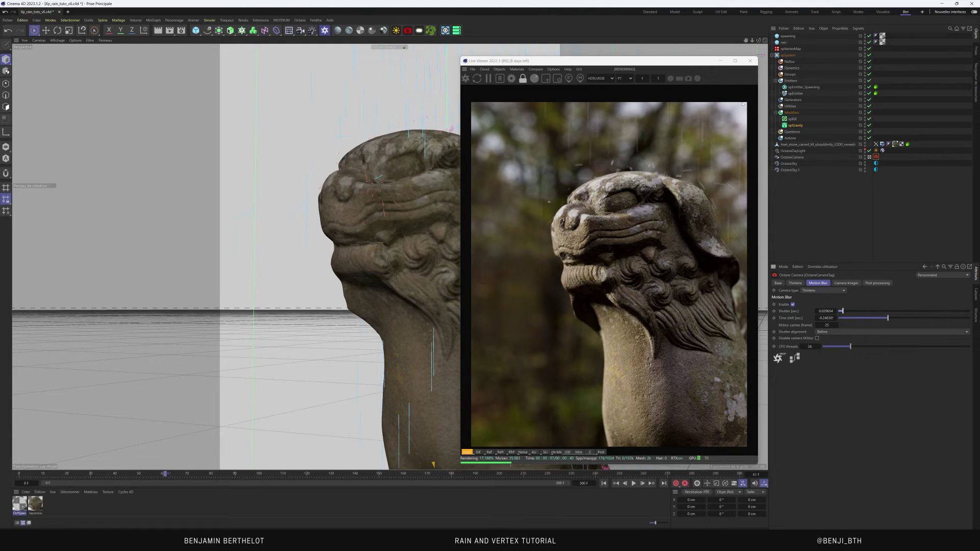
{"action": "left_click_drag", "start_coordinate": [666, 64], "coordinate": [674, 52]}
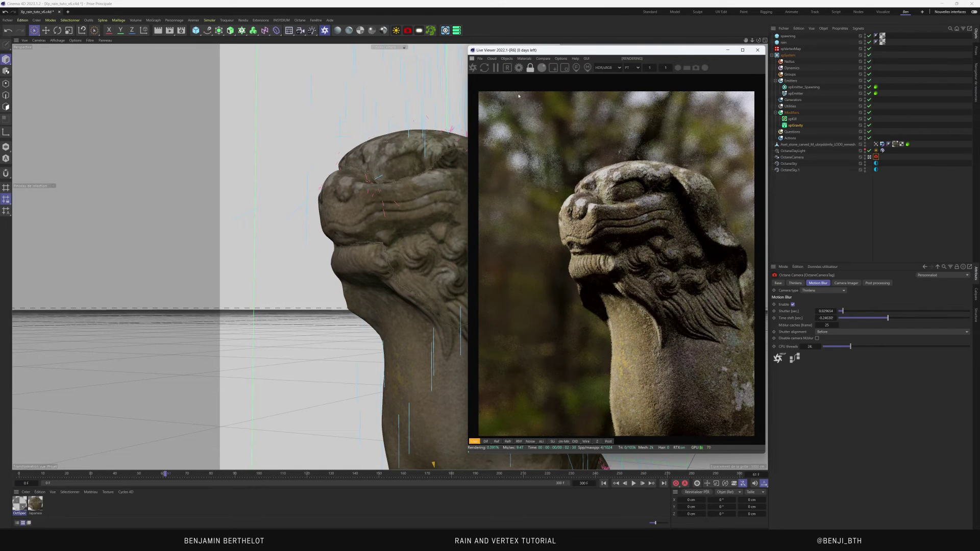
Open the Japanese stone material in an enlarged Material Editor and launch its Octane Node Editor
{"action": "left_click", "coordinate": [870, 151]}
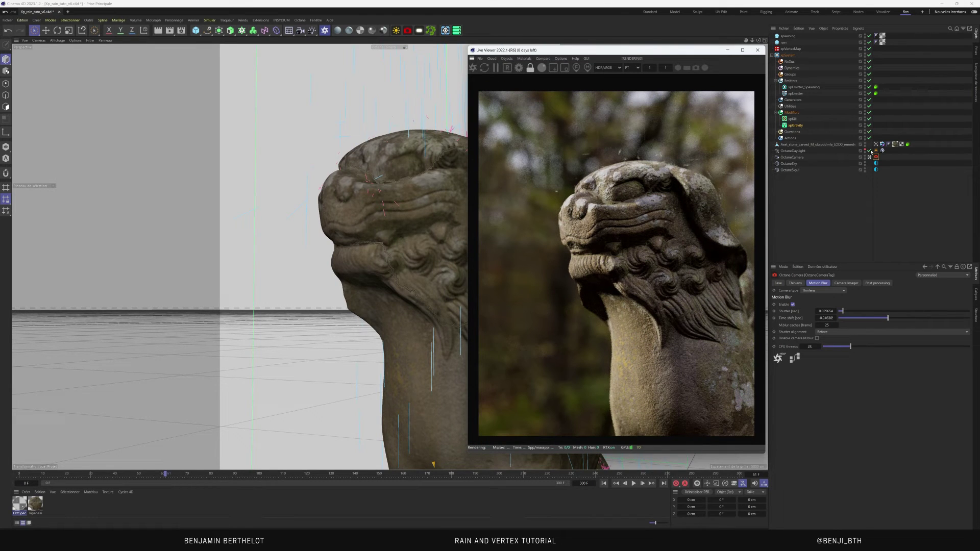
{"action": "left_click", "coordinate": [888, 144]}
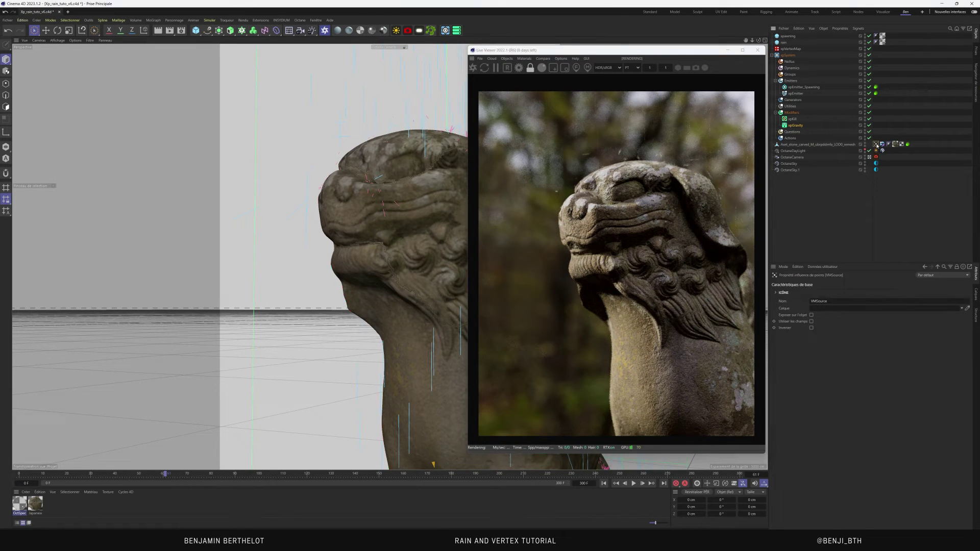
{"action": "left_click", "coordinate": [35, 506]}
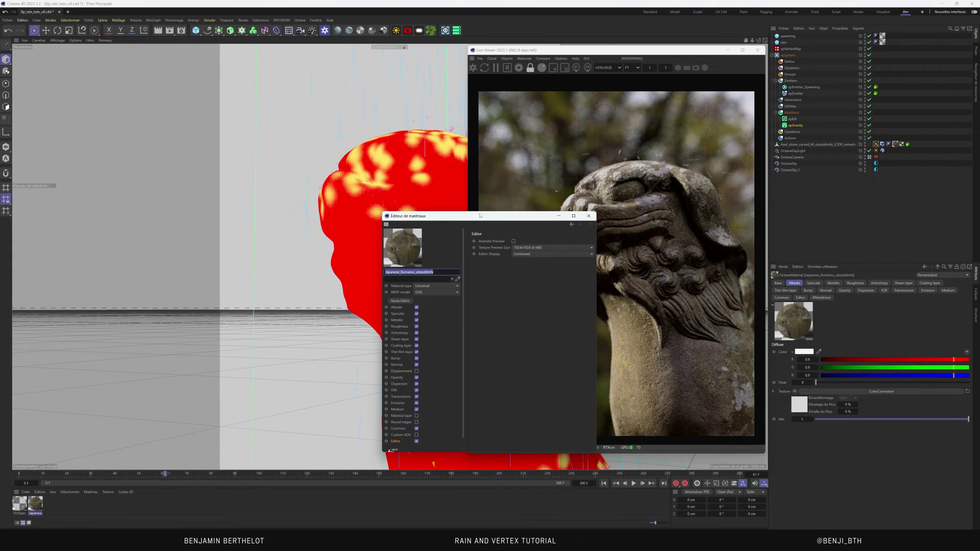
{"action": "left_click_drag", "start_coordinate": [459, 222], "coordinate": [519, 66]}
{"action": "left_click_drag", "start_coordinate": [670, 302], "coordinate": [763, 418]}
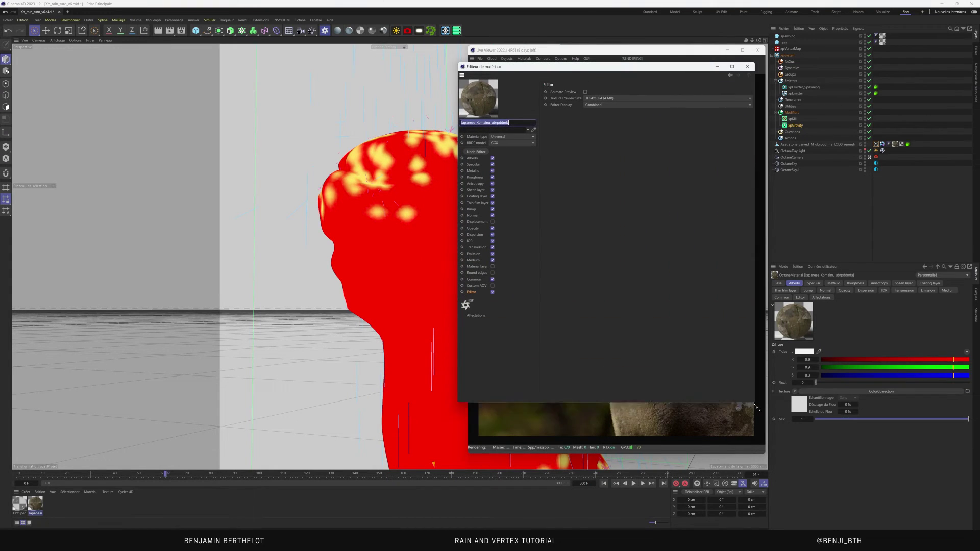
{"action": "left_click", "coordinate": [482, 152]}
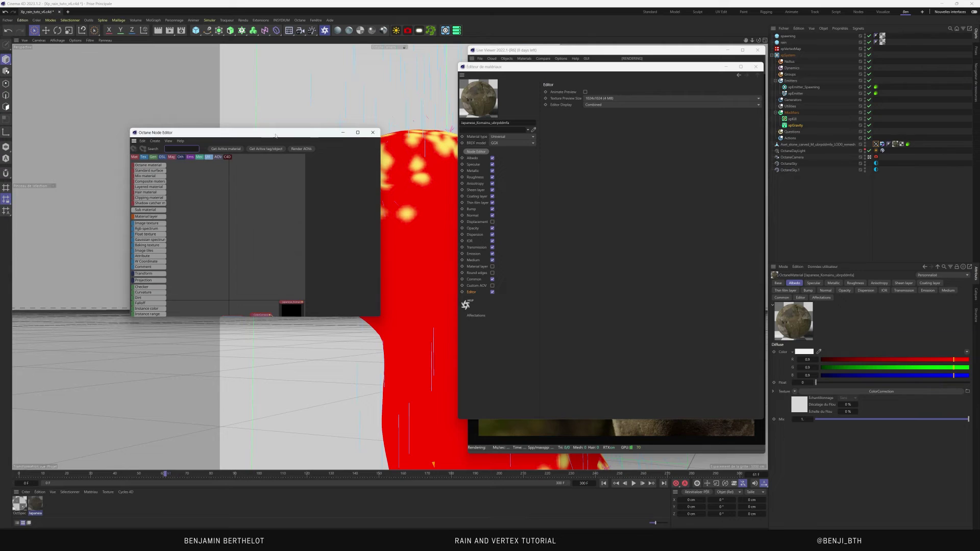
Enlarge the node editor and delete the Displacement nodes from the stone material
{"action": "left_click_drag", "start_coordinate": [279, 138], "coordinate": [245, 53]}
{"action": "left_click_drag", "start_coordinate": [349, 235], "coordinate": [462, 440]}
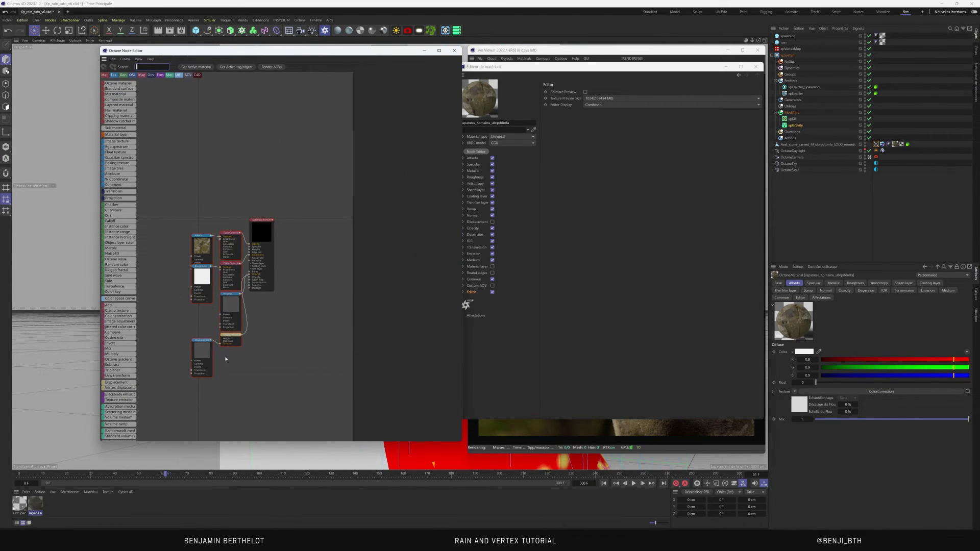
{"action": "left_click", "coordinate": [210, 347]}
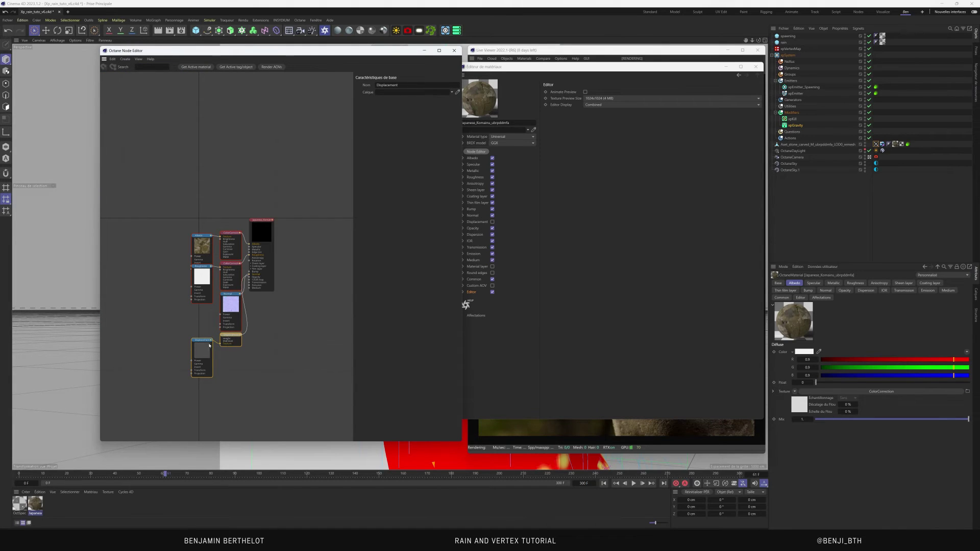
{"action": "key", "text": "Delete"}
Duplicate the remaining stone material nodes as a second material
{"action": "left_click_drag", "start_coordinate": [175, 205], "coordinate": [284, 328]}
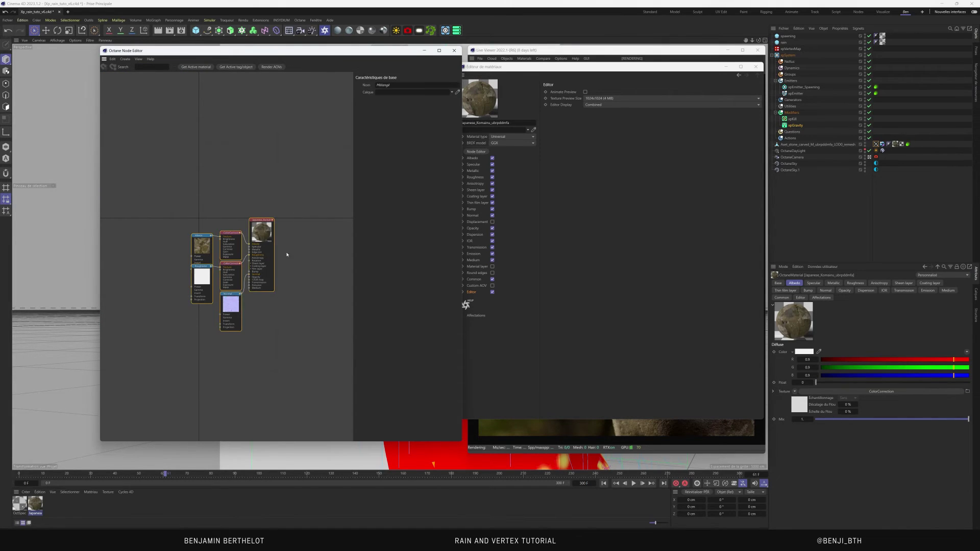
{"action": "left_click_drag", "start_coordinate": [261, 234], "coordinate": [258, 122], "text": "ctrl"}
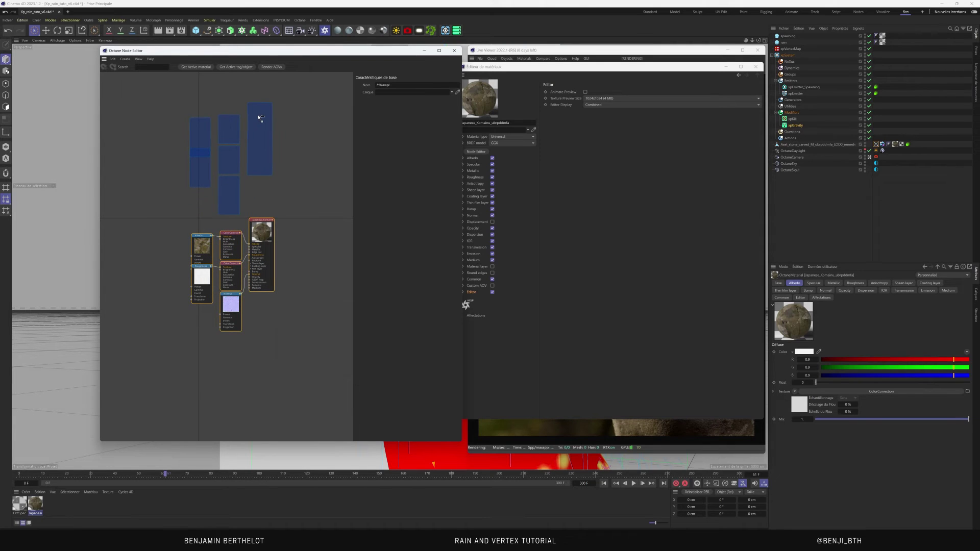
{"action": "left_click_drag", "start_coordinate": [311, 52], "coordinate": [522, 69]}
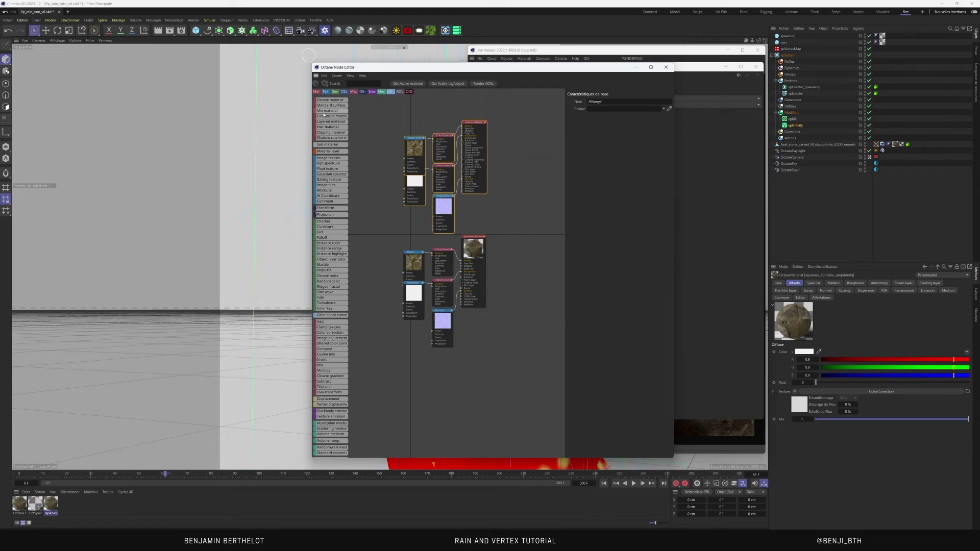
Add an Octane Mix Material, wire the first material into it, and move the duplicate group lower
{"action": "left_click_drag", "start_coordinate": [537, 192], "coordinate": [538, 207]}
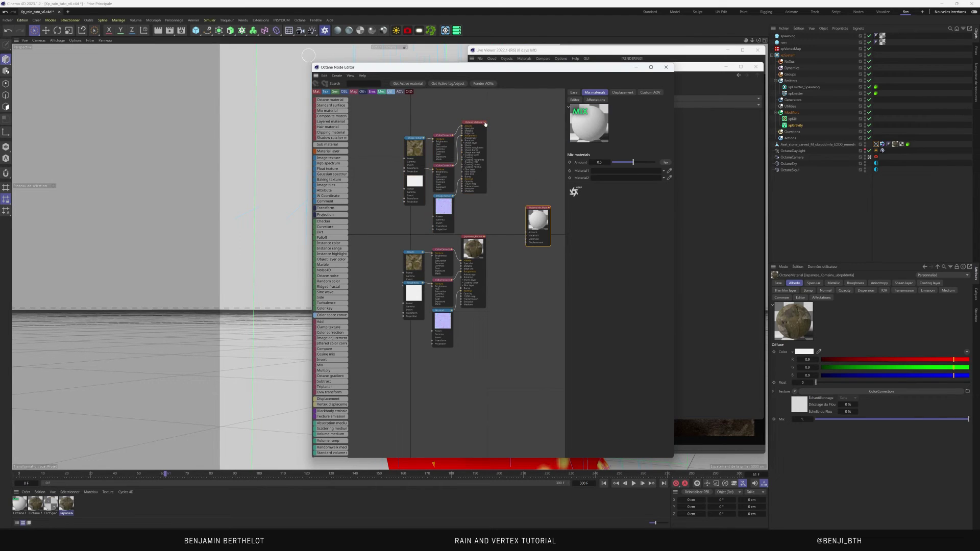
{"action": "mouse_move", "coordinate": [486, 124]}
{"action": "left_mouse_down"}
{"action": "mouse_move", "coordinate": [525, 235]}
{"action": "mouse_move", "coordinate": [519, 241]}
{"action": "left_mouse_up"}
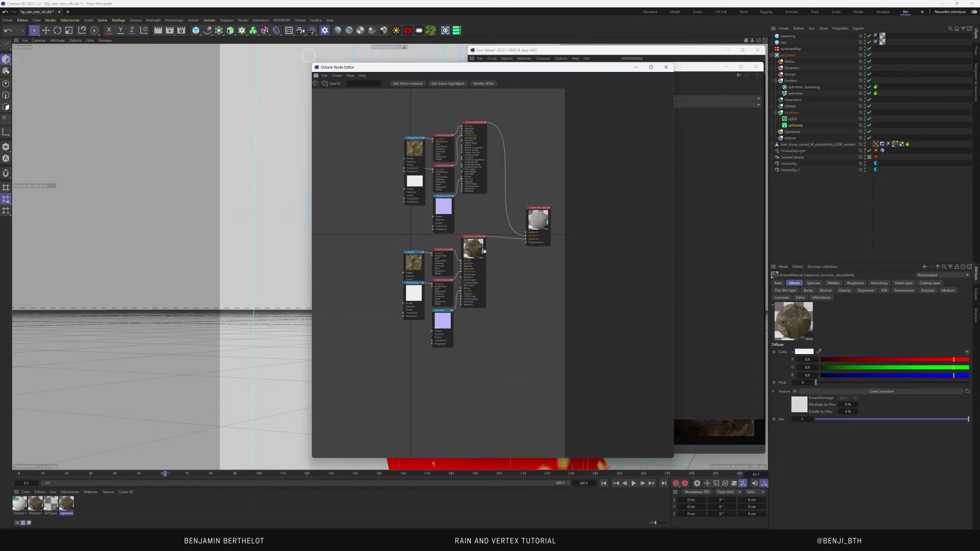
{"action": "left_click_drag", "start_coordinate": [377, 246], "coordinate": [502, 339]}
{"action": "left_click_drag", "start_coordinate": [470, 254], "coordinate": [475, 324]}
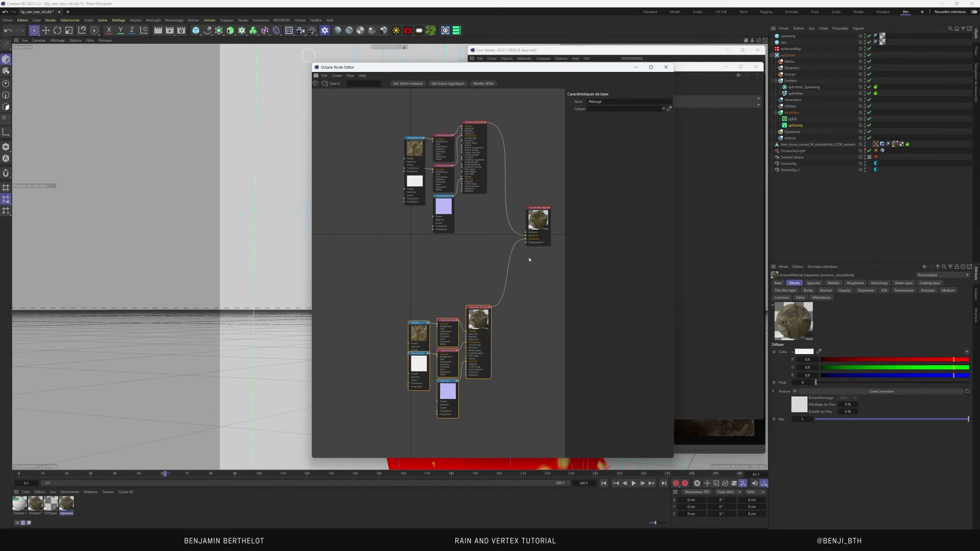
Add a Vertex map node on the Mix amount and assign the statue's VMSource vertex map
{"action": "right_click", "coordinate": [492, 249]}
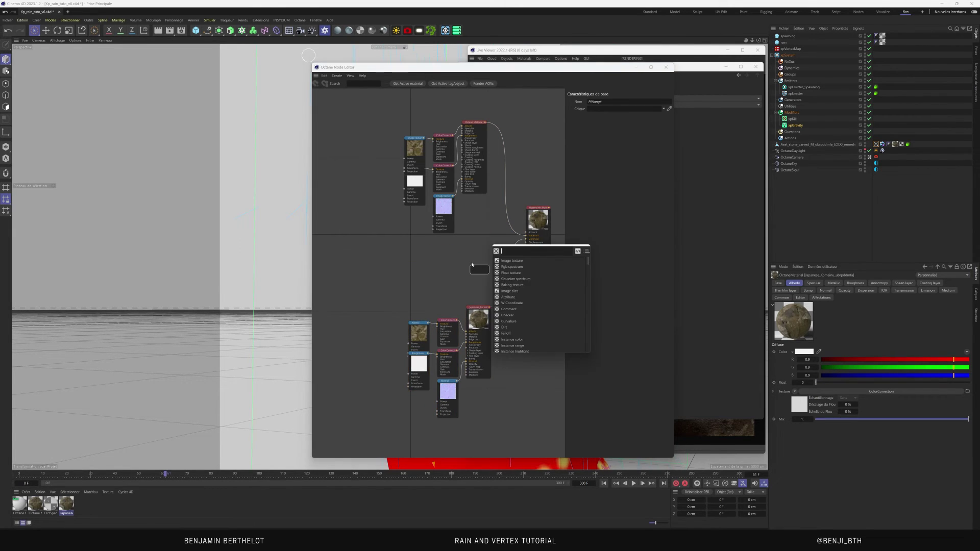
{"action": "type", "text": "VERT"}
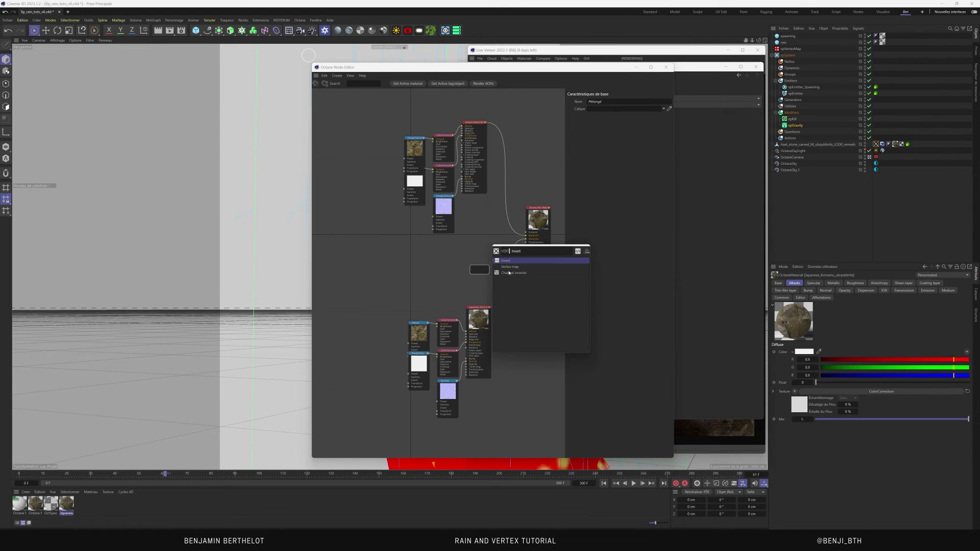
{"action": "left_click", "coordinate": [512, 268]}
{"action": "left_click_drag", "start_coordinate": [478, 279], "coordinate": [473, 266]}
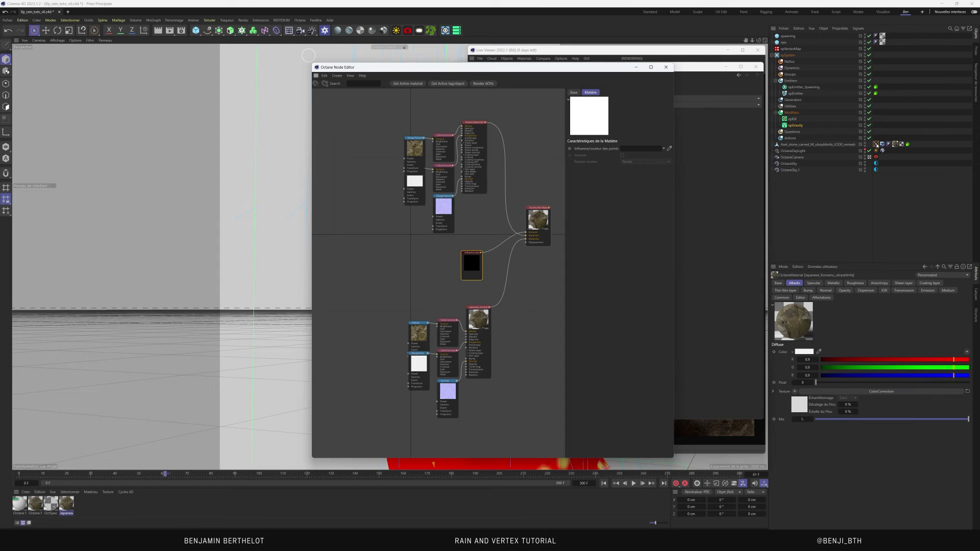
{"action": "left_click_drag", "start_coordinate": [876, 145], "coordinate": [669, 161]}
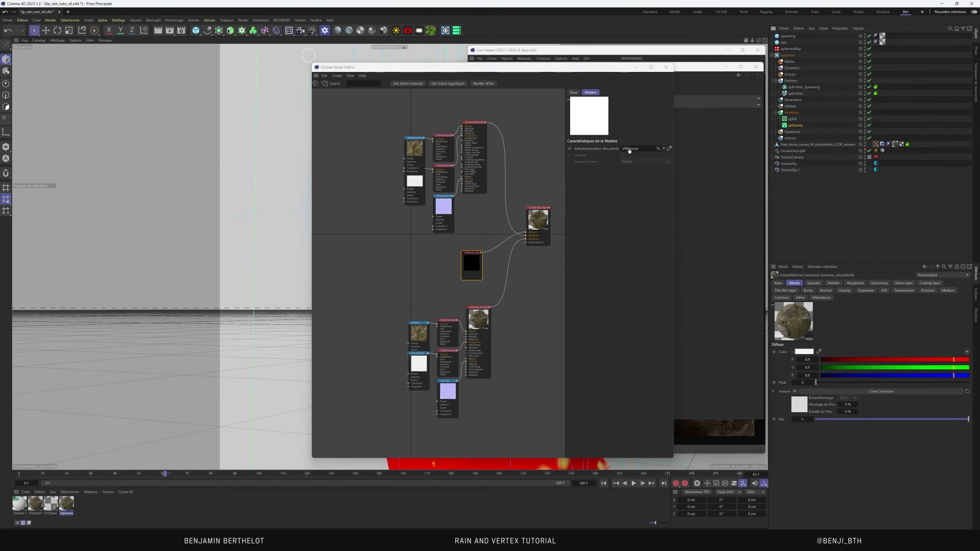
Close the Material Editor to reveal the Live Viewer and place the vertex map node beside the Mix
{"action": "left_click_drag", "start_coordinate": [542, 67], "coordinate": [315, 58]}
{"action": "left_click", "coordinate": [756, 67]}
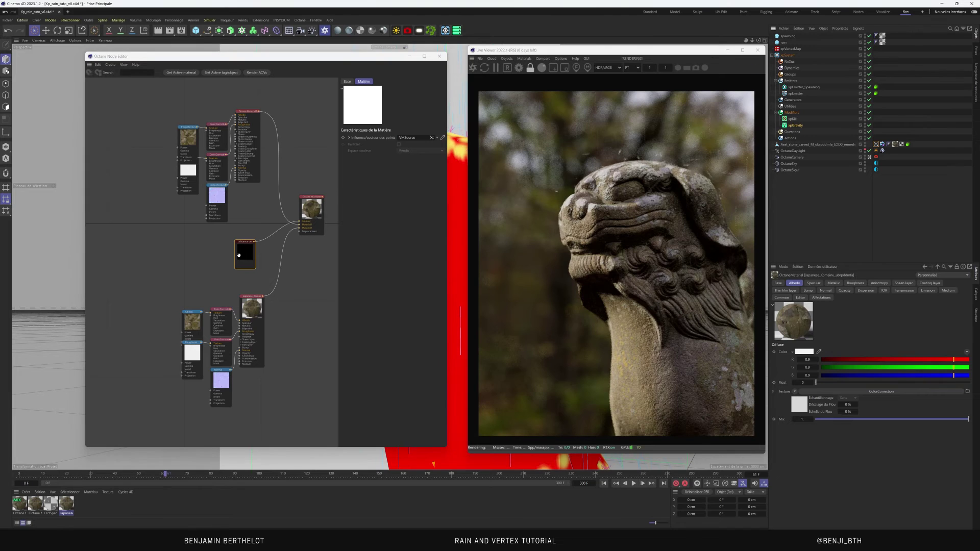
{"action": "left_click_drag", "start_coordinate": [246, 254], "coordinate": [252, 252]}
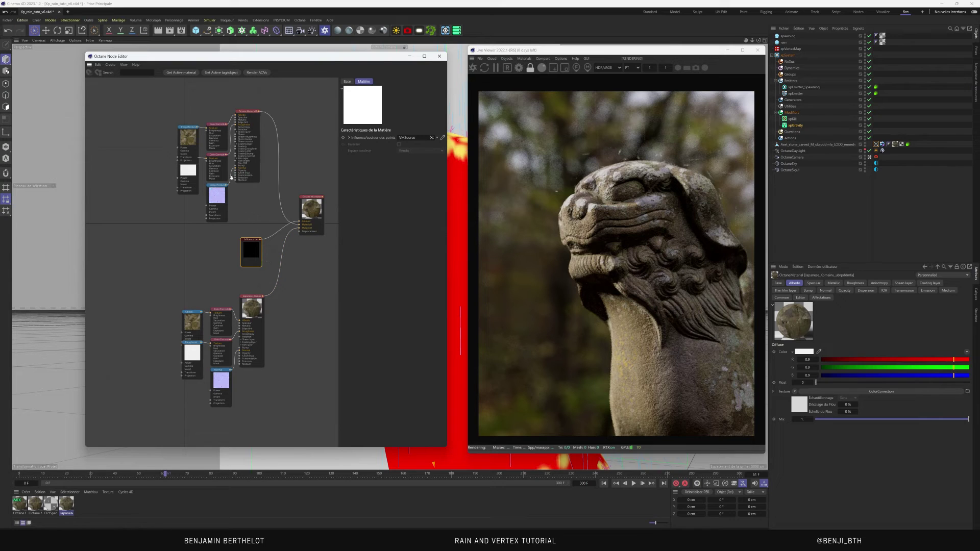
Shift the upper stone texture's ColorCorrection hue toward green and raise its gamma
{"action": "left_click", "coordinate": [214, 125]}
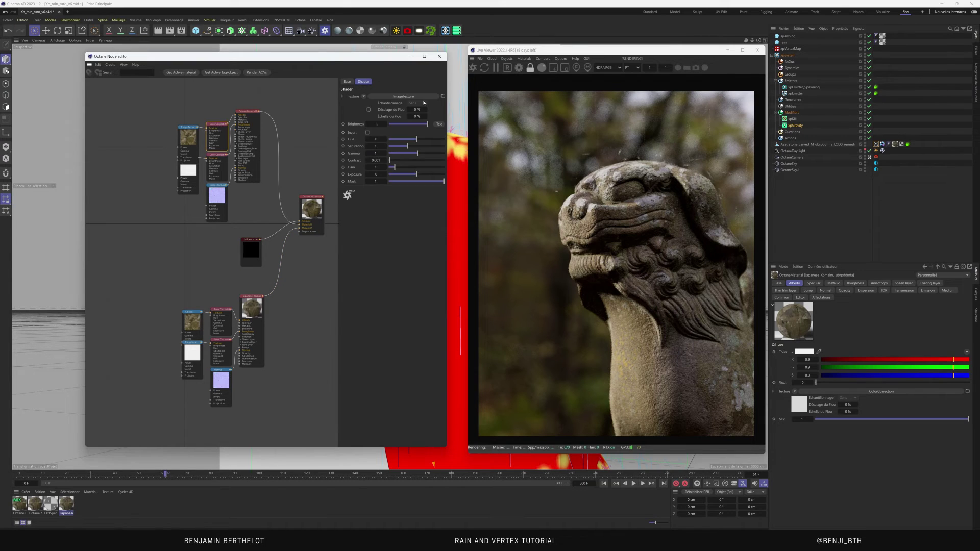
{"action": "left_click", "coordinate": [474, 68]}
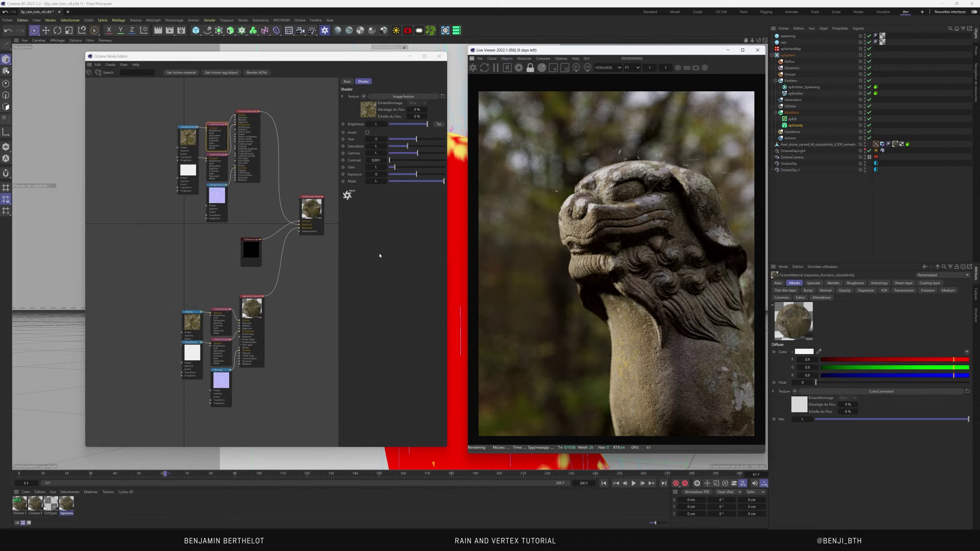
{"action": "left_click", "coordinate": [216, 123]}
{"action": "left_click", "coordinate": [422, 139]}
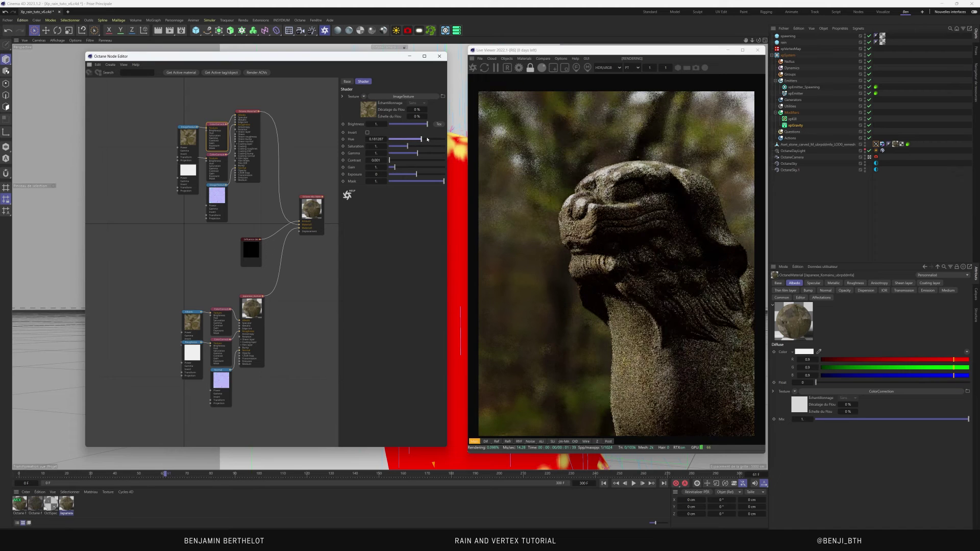
{"action": "left_click", "coordinate": [433, 139]}
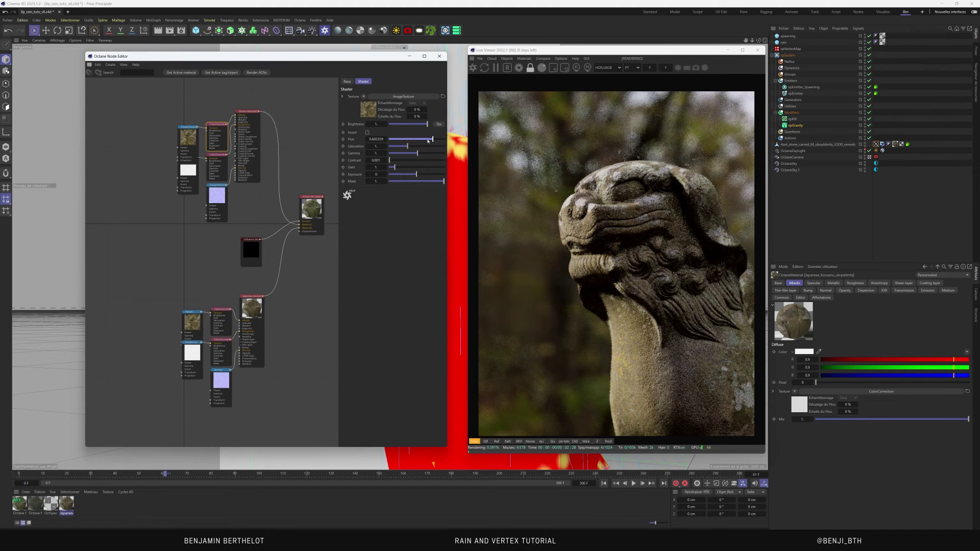
{"action": "left_click", "coordinate": [431, 153]}
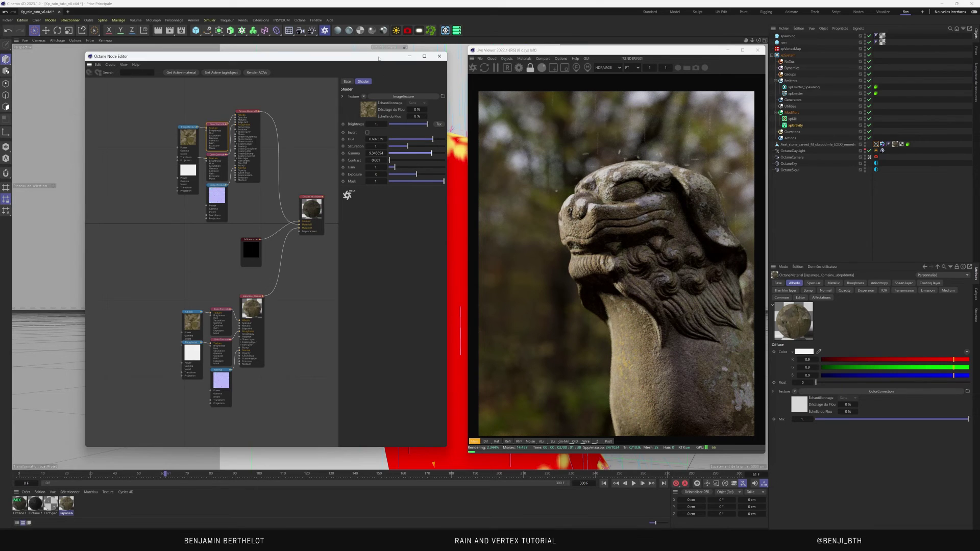
Lower the ColorCorrection gamma back near 1 and reset the Hue to 0
{"action": "left_click_drag", "start_coordinate": [378, 59], "coordinate": [346, 59]}
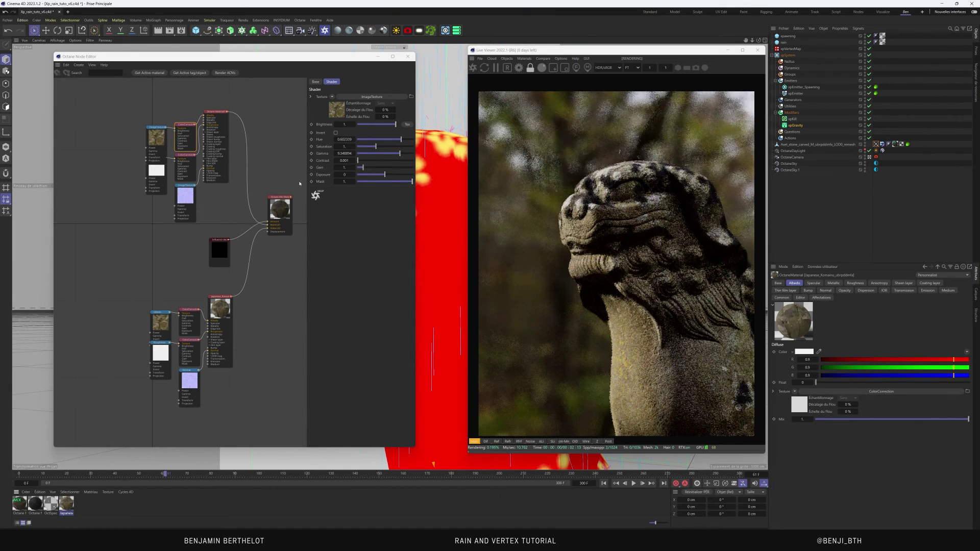
{"action": "left_click_drag", "start_coordinate": [392, 154], "coordinate": [391, 153]}
{"action": "double_click", "coordinate": [344, 140]}
{"action": "type", "text": "0"}
{"action": "key", "text": "Return"}
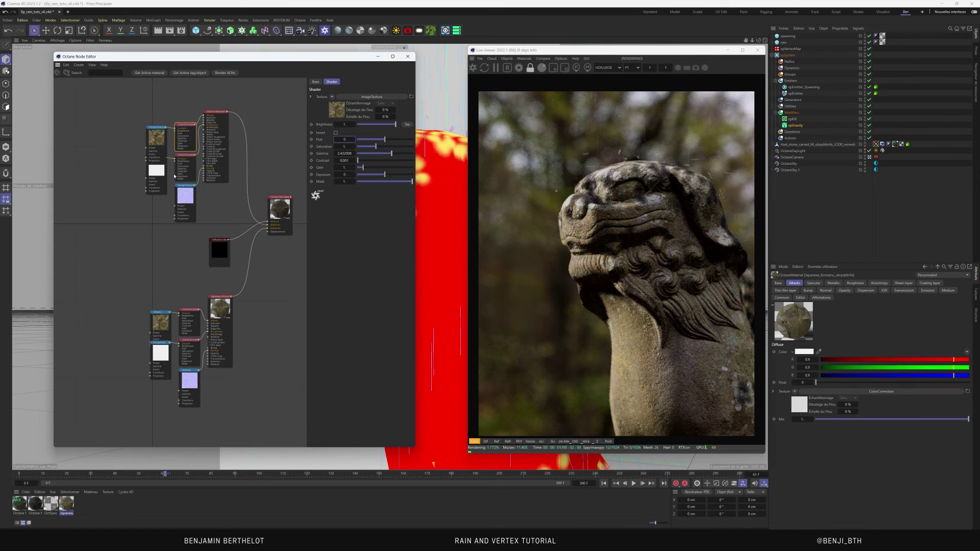
{"action": "left_click_drag", "start_coordinate": [164, 176], "coordinate": [159, 188]}
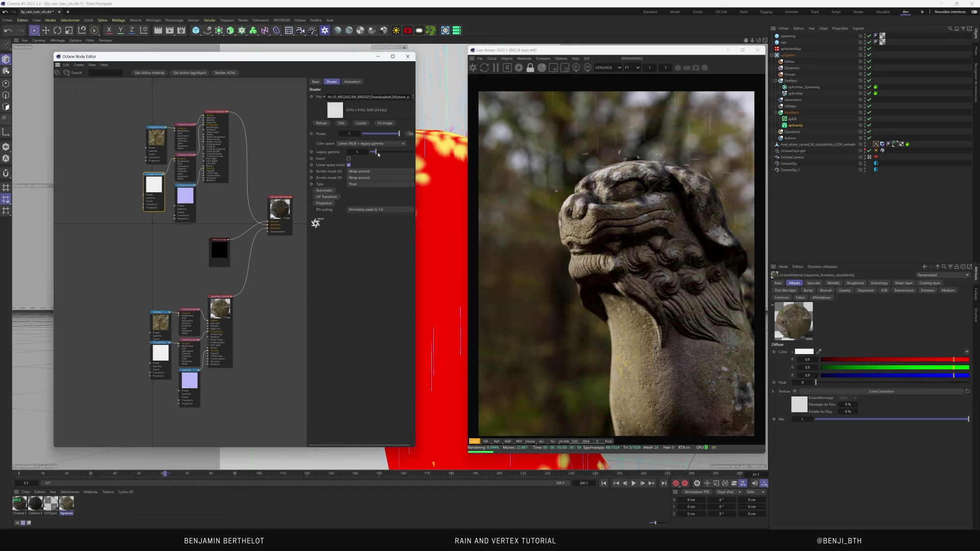
Raise the white ImageTexture's Legacy gamma to 5.31, previewing the Refl pass before returning to Main
{"action": "left_click_drag", "start_coordinate": [389, 154], "coordinate": [395, 153]}
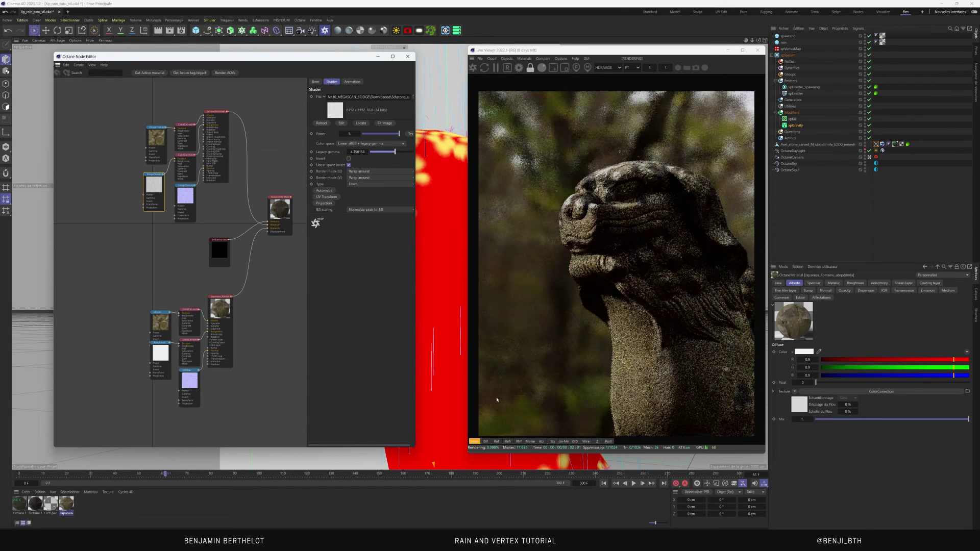
{"action": "left_click", "coordinate": [497, 442]}
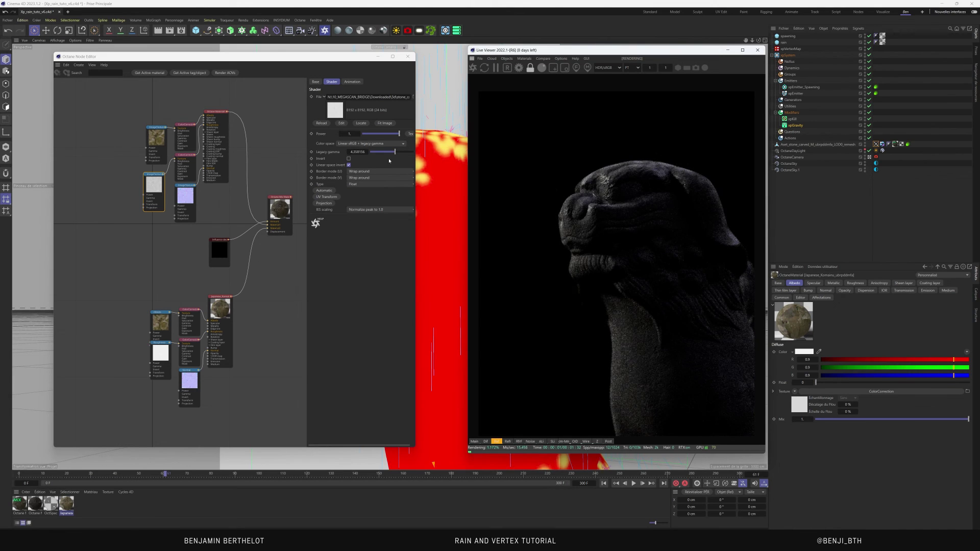
{"action": "left_click_drag", "start_coordinate": [400, 152], "coordinate": [401, 152]}
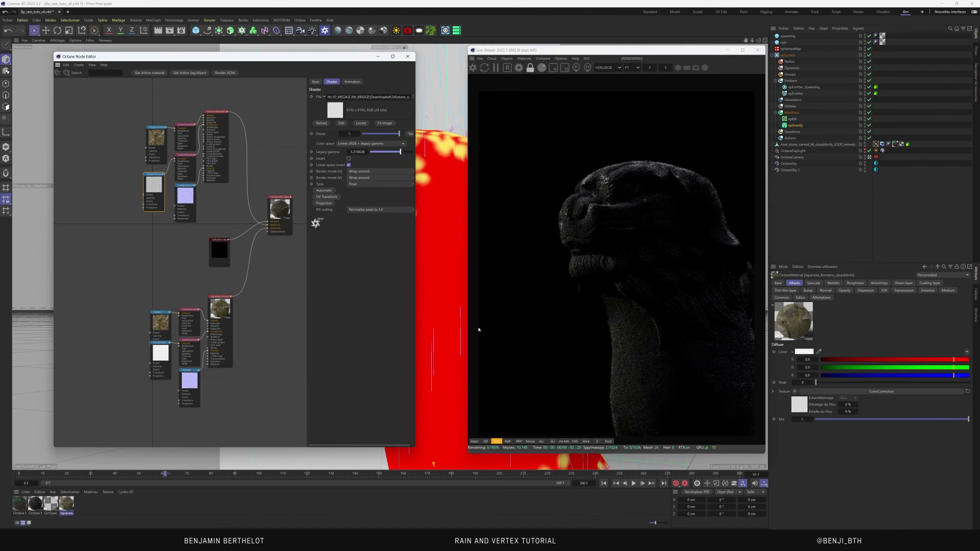
{"action": "left_click", "coordinate": [474, 441]}
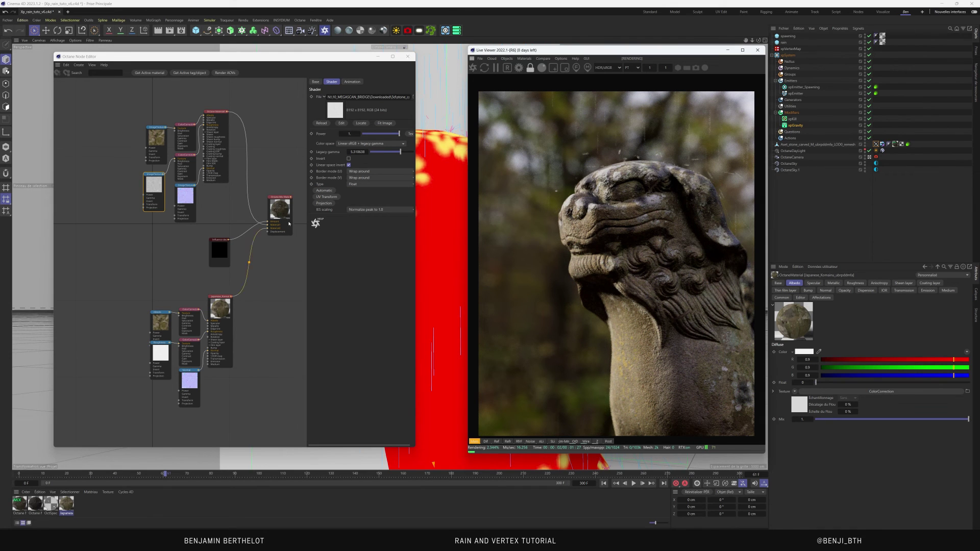
{"action": "left_click_drag", "start_coordinate": [331, 64], "coordinate": [312, 57]}
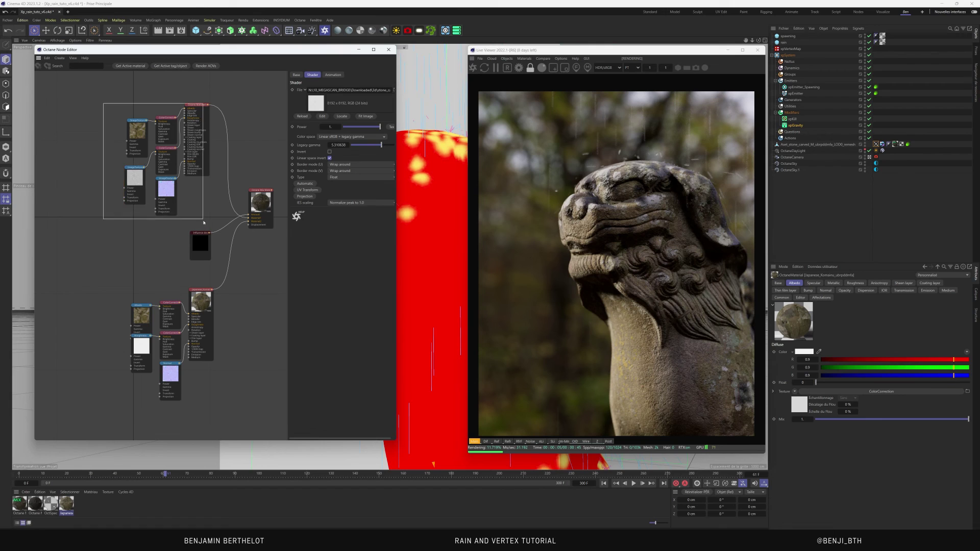
Move the upper node group left, and the vertex map node and lower group up-left
{"action": "left_click_drag", "start_coordinate": [106, 113], "coordinate": [208, 223]}
{"action": "left_click_drag", "start_coordinate": [194, 164], "coordinate": [175, 166]}
{"action": "left_click_drag", "start_coordinate": [204, 254], "coordinate": [182, 227]}
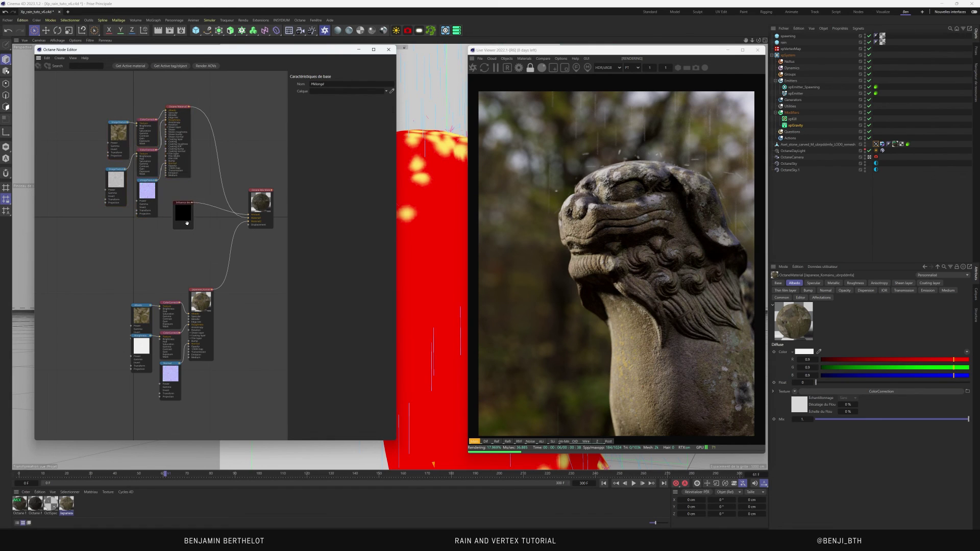
{"action": "left_click_drag", "start_coordinate": [113, 280], "coordinate": [224, 401]}
{"action": "left_click_drag", "start_coordinate": [205, 303], "coordinate": [182, 273]}
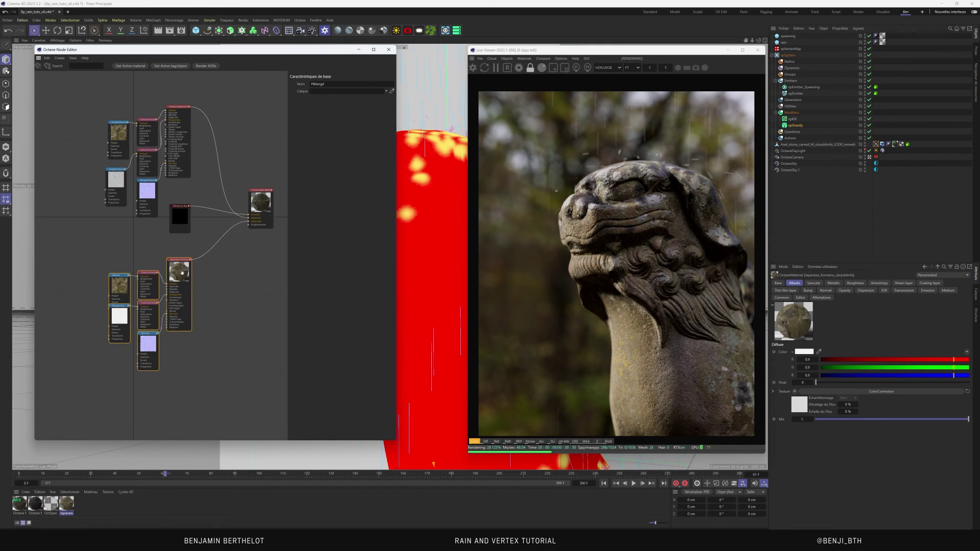